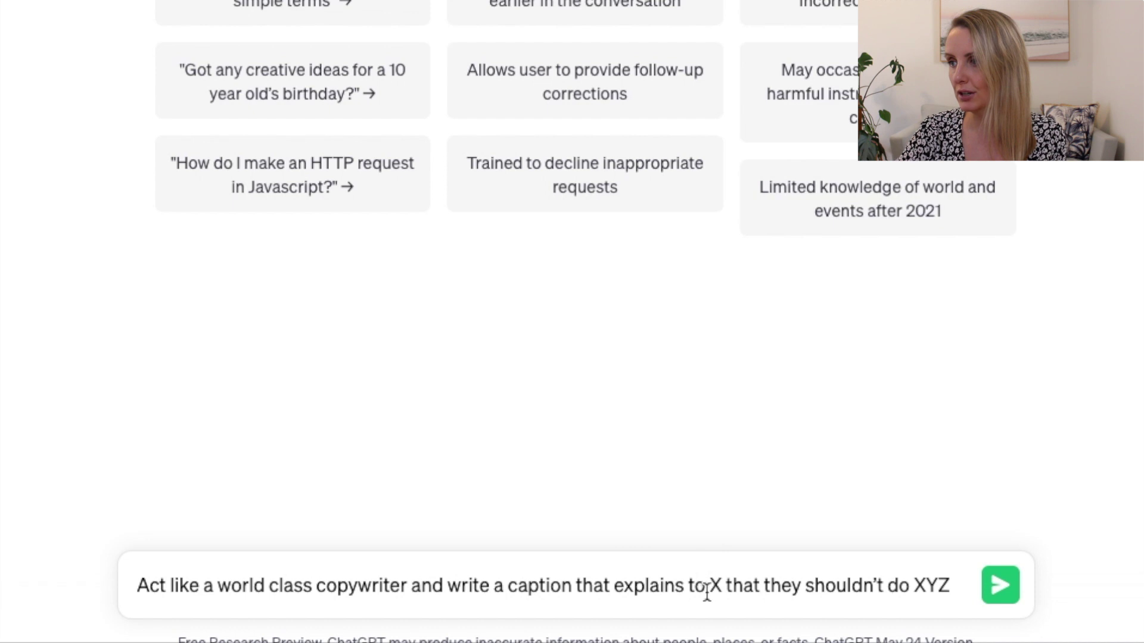
Step: Replace the X placeholder in the caption prompt with "female entrepreneurs"
{"action": "double_click", "coordinate": [712, 586]}
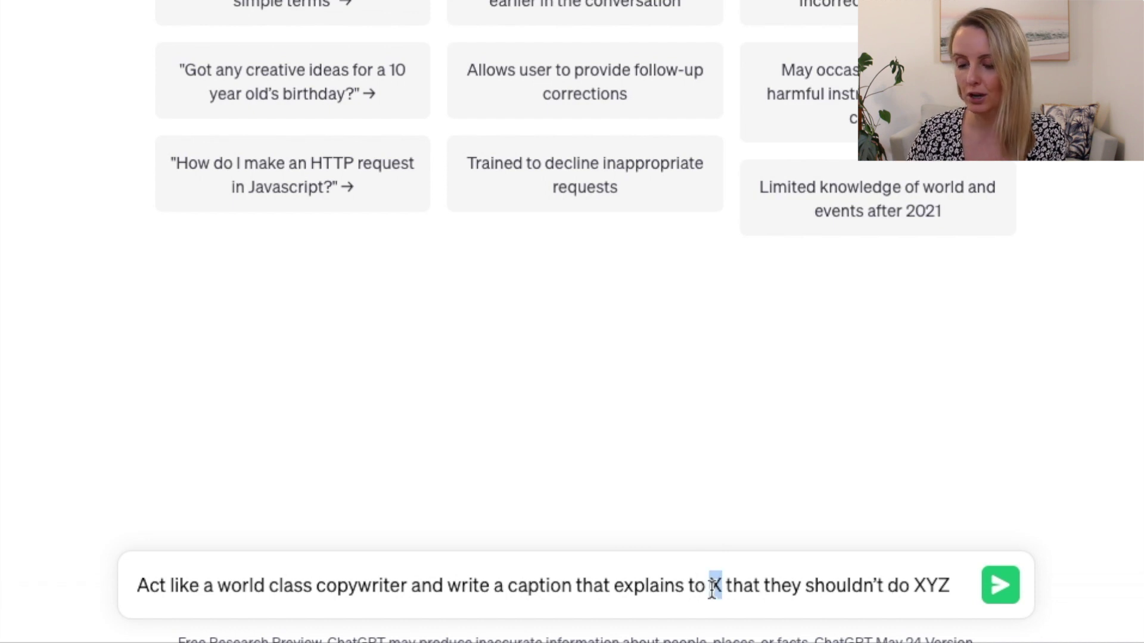
{"action": "type", "text": "female en"}
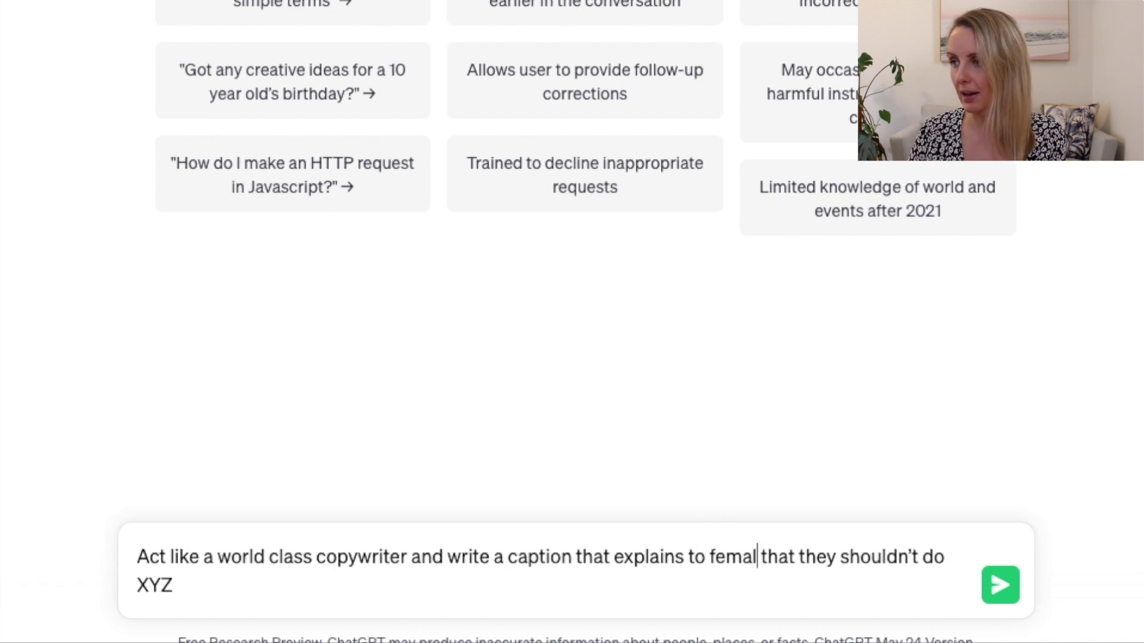
{"action": "type", "text": "treprene"}
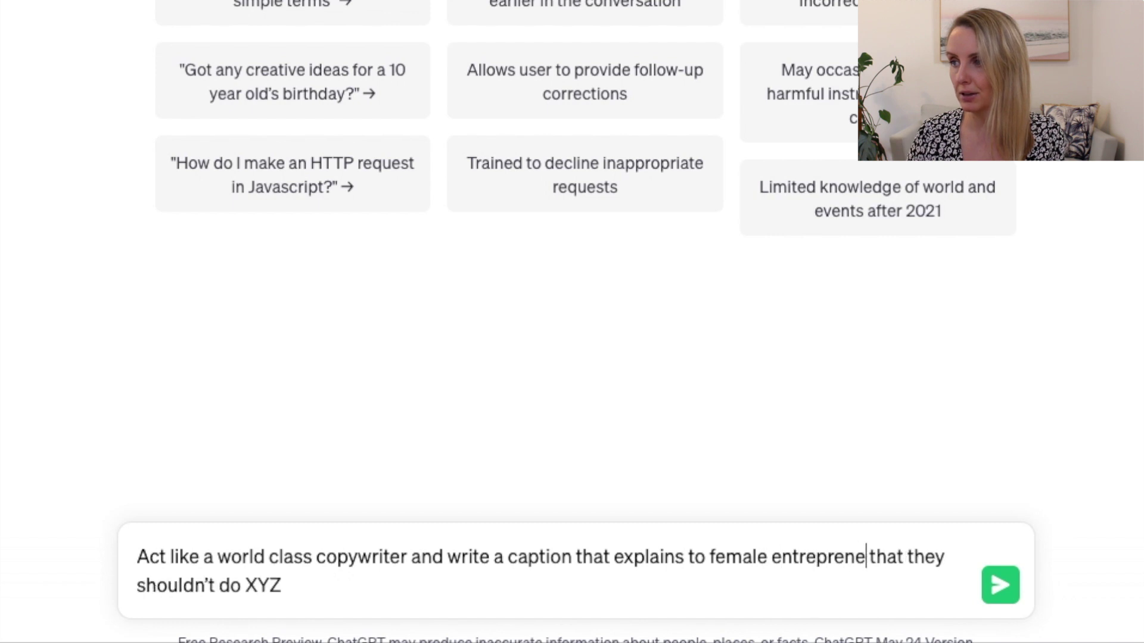
{"action": "type", "text": "urs"}
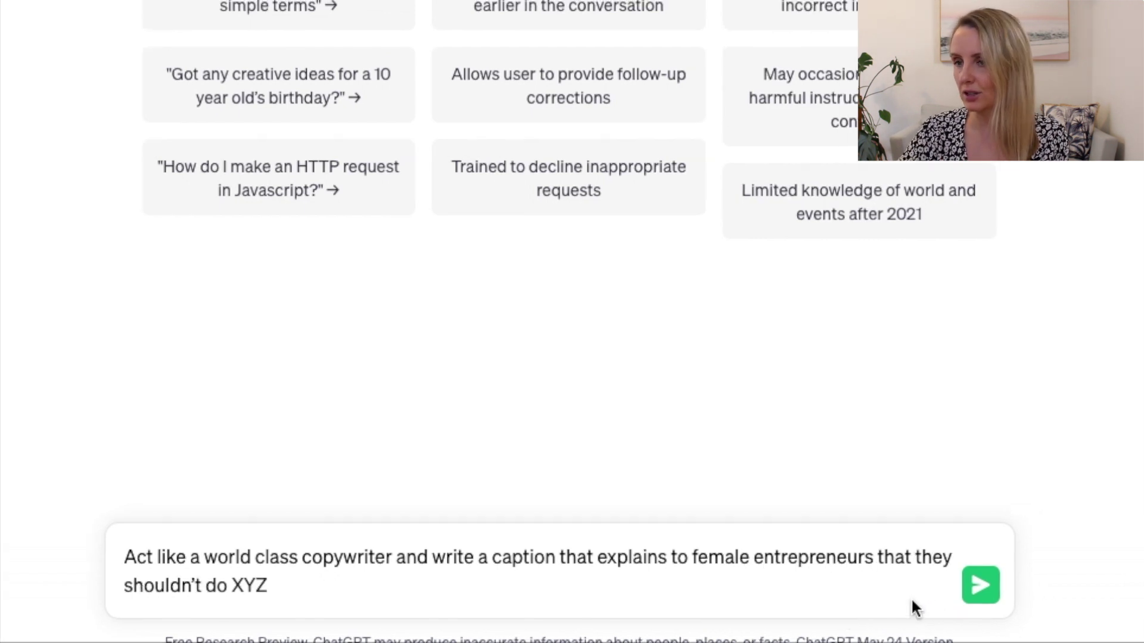
Step: Replace "do XYZ" at the end of the caption prompt with "compare themselves on social media"
{"action": "double_click", "coordinate": [238, 584]}
{"action": "key", "text": "BackSpace"}
{"action": "key", "text": "BackSpace"}
{"action": "key", "text": "BackSpace"}
{"action": "key", "text": "BackSpace"}
{"action": "key", "text": "BackSpace"}
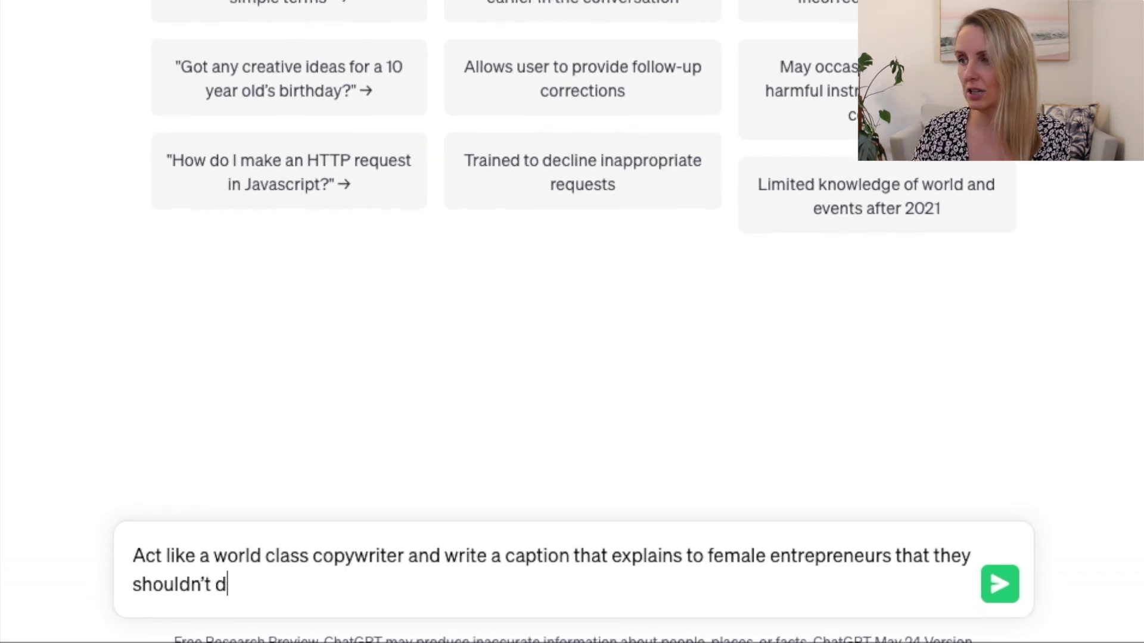
{"action": "type", "text": "compare them"}
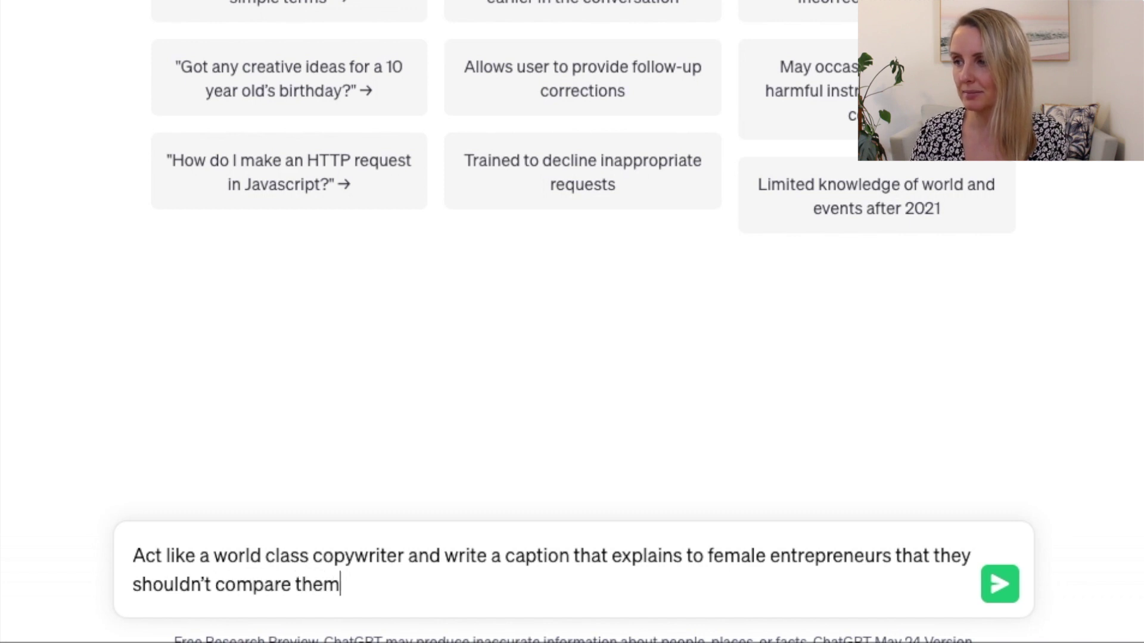
{"action": "type", "text": "selves on soical"}
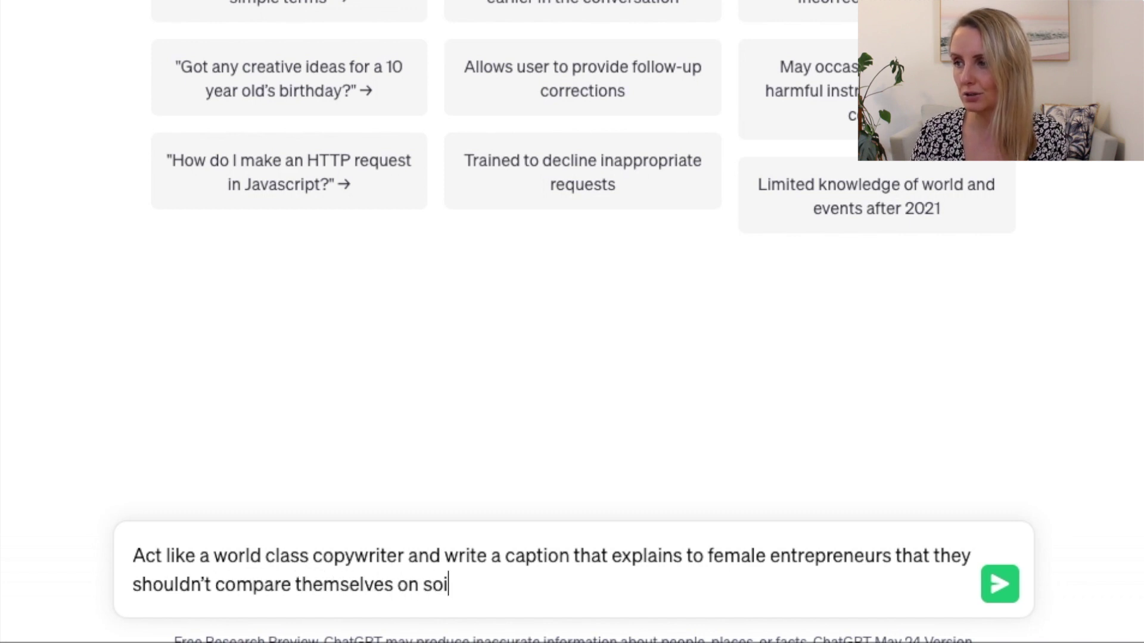
{"action": "key", "text": "BackSpace"}
{"action": "key", "text": "BackSpace"}
{"action": "key", "text": "BackSpace"}
{"action": "key", "text": "BackSpace"}
{"action": "type", "text": "cial media"}
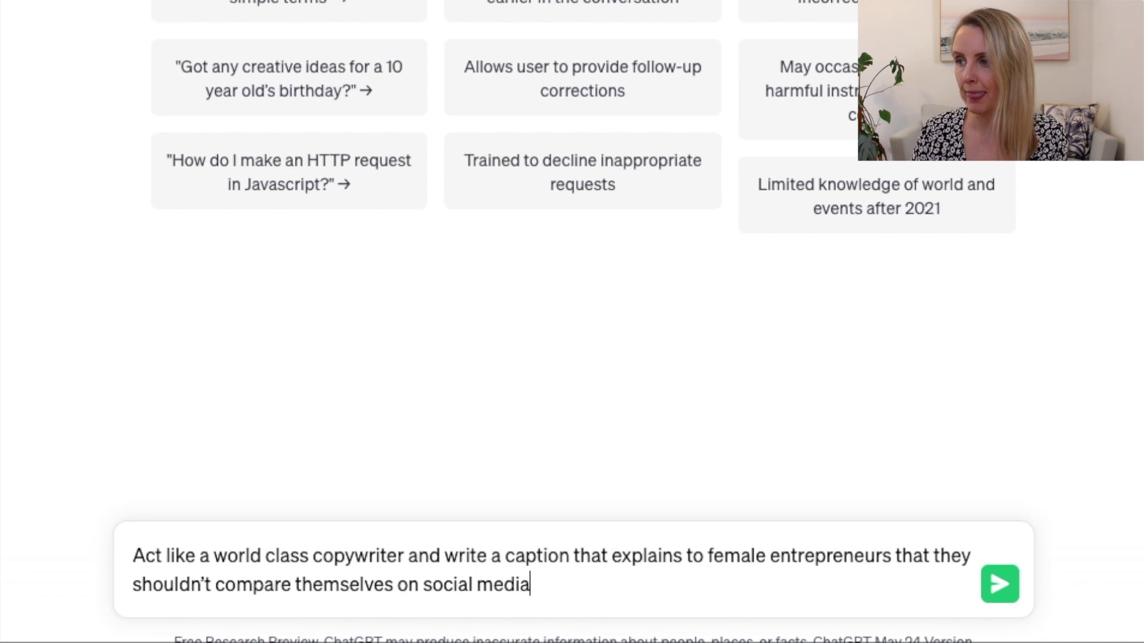
Step: Send the caption prompt and read through the generated caption from beginning to end
{"action": "key", "text": "Return"}
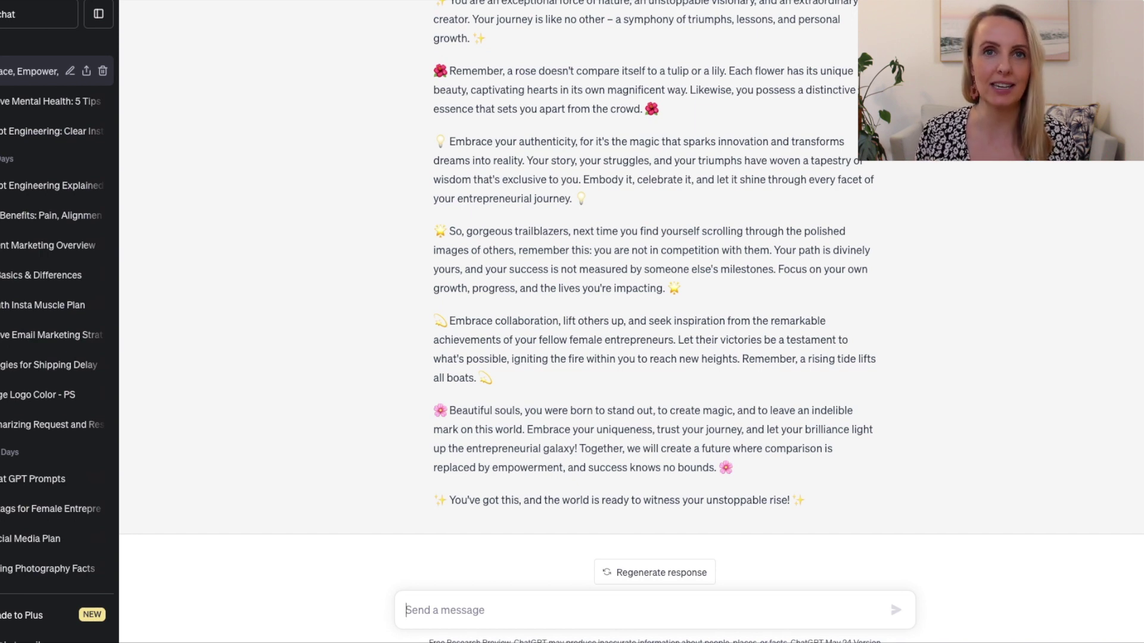
{"action": "scroll", "coordinate": [660, 173], "scroll_direction": "up", "scroll_amount": 4}
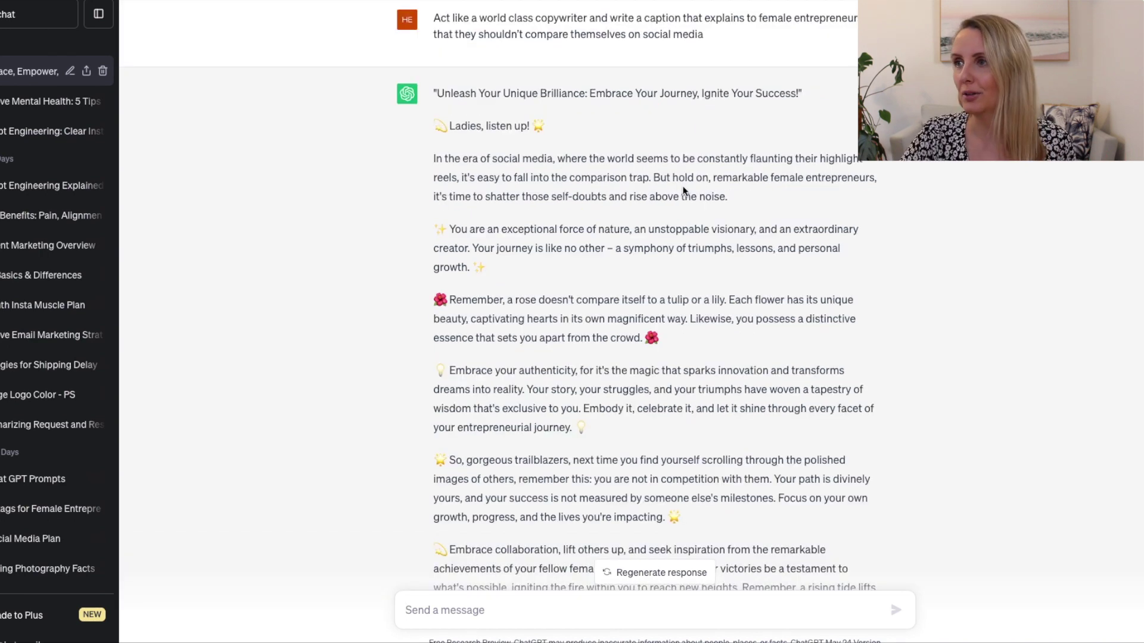
{"action": "scroll", "coordinate": [581, 332], "scroll_direction": "down", "scroll_amount": 2}
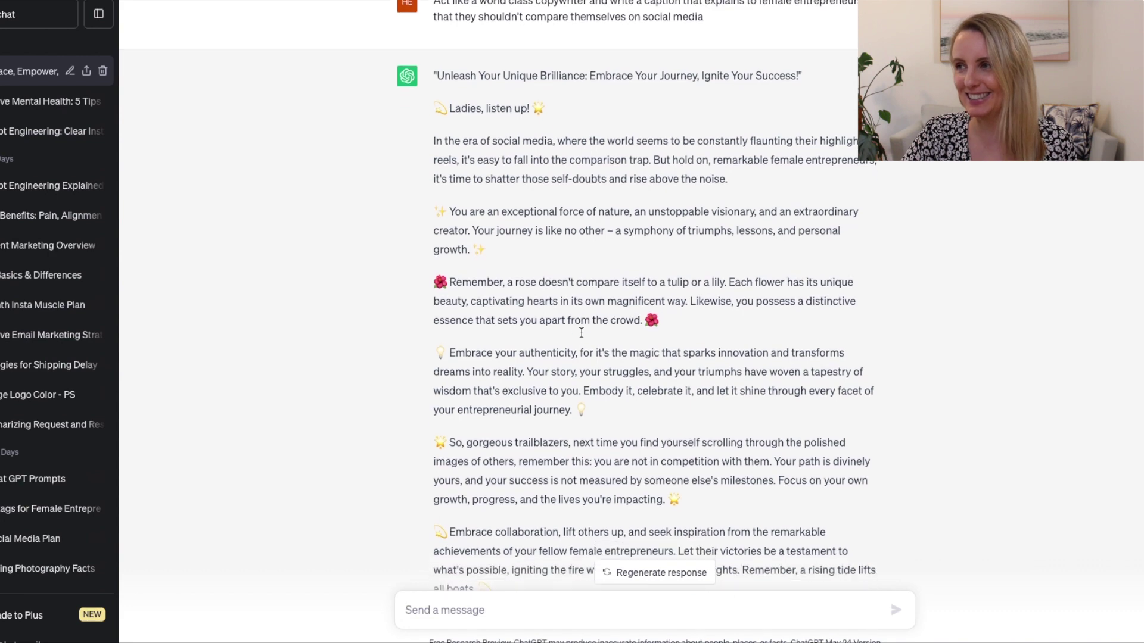
{"action": "scroll", "coordinate": [617, 409], "scroll_direction": "down", "scroll_amount": 2}
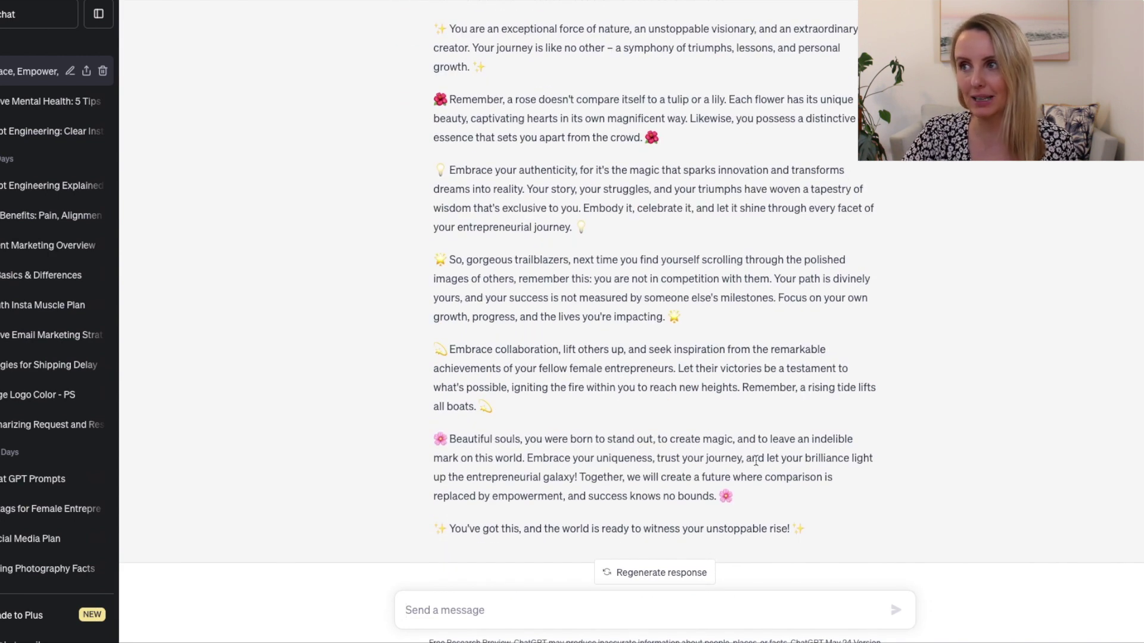
{"action": "scroll", "coordinate": [731, 401], "scroll_direction": "up", "scroll_amount": 3}
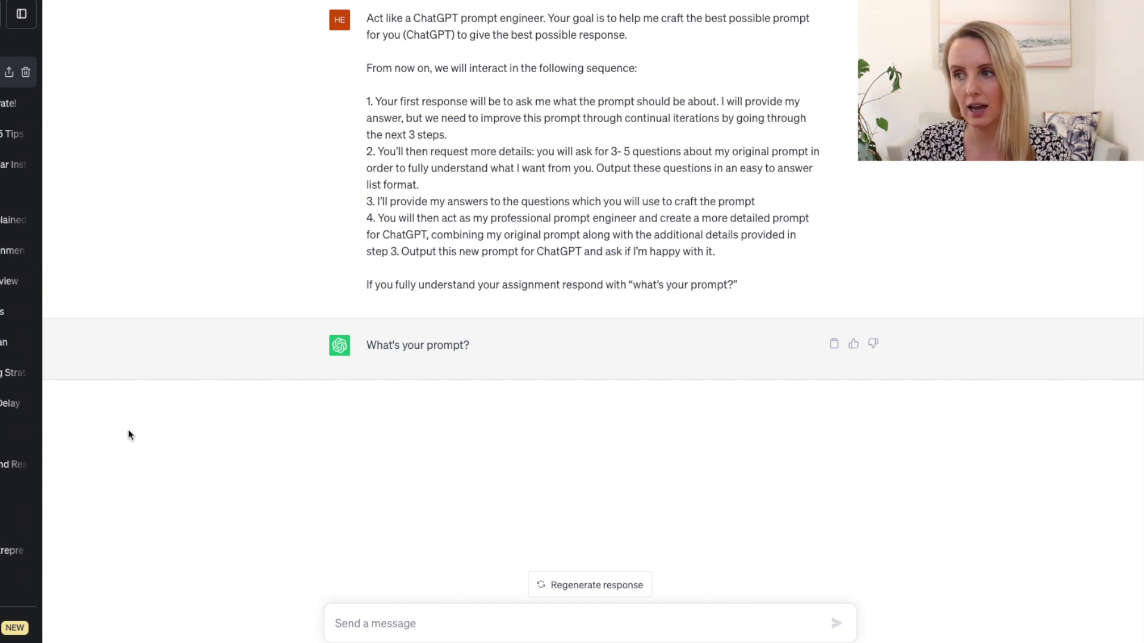
Step: Reply with the prompt "Create a blog post about the benefits of email marketing for small business owners."
{"action": "type", "text": "Create a blog post about the benefits of email marketing for small business owners."}
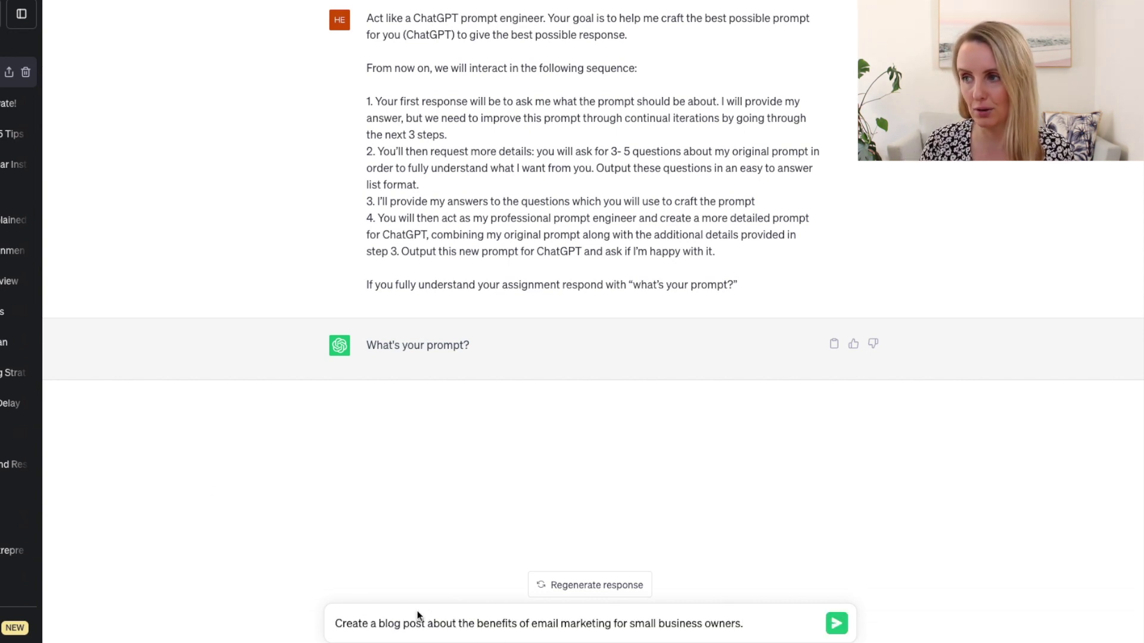
{"action": "key", "text": "Return"}
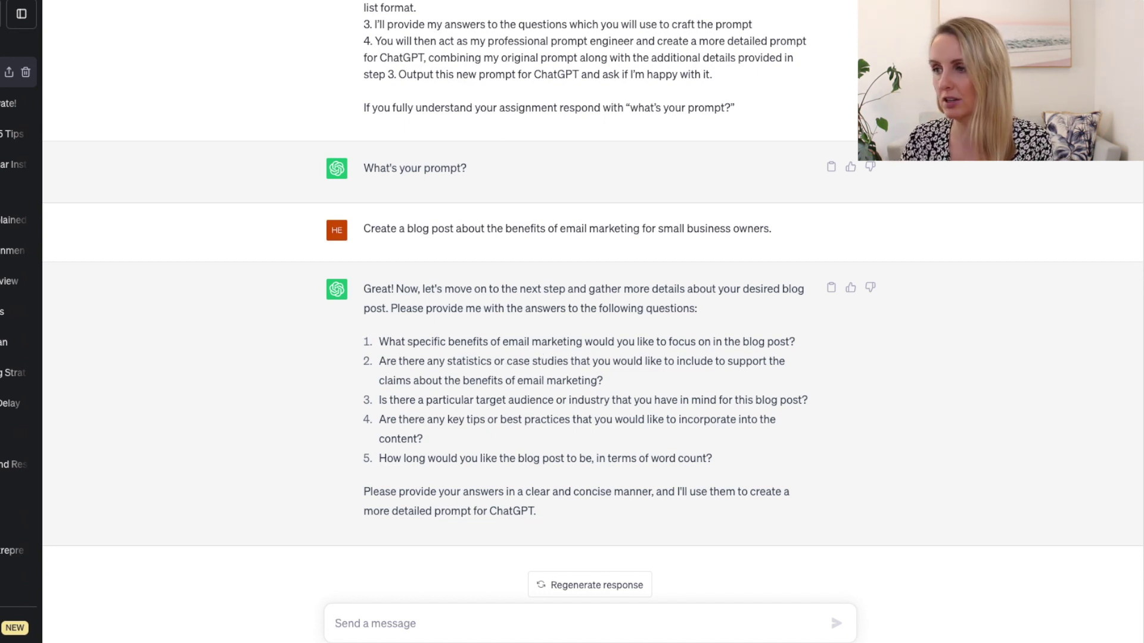
Step: Start a numbered reply, answering question 1 about the benefits with "lead generation, newsletters, automations"
{"action": "type", "text": "1."}
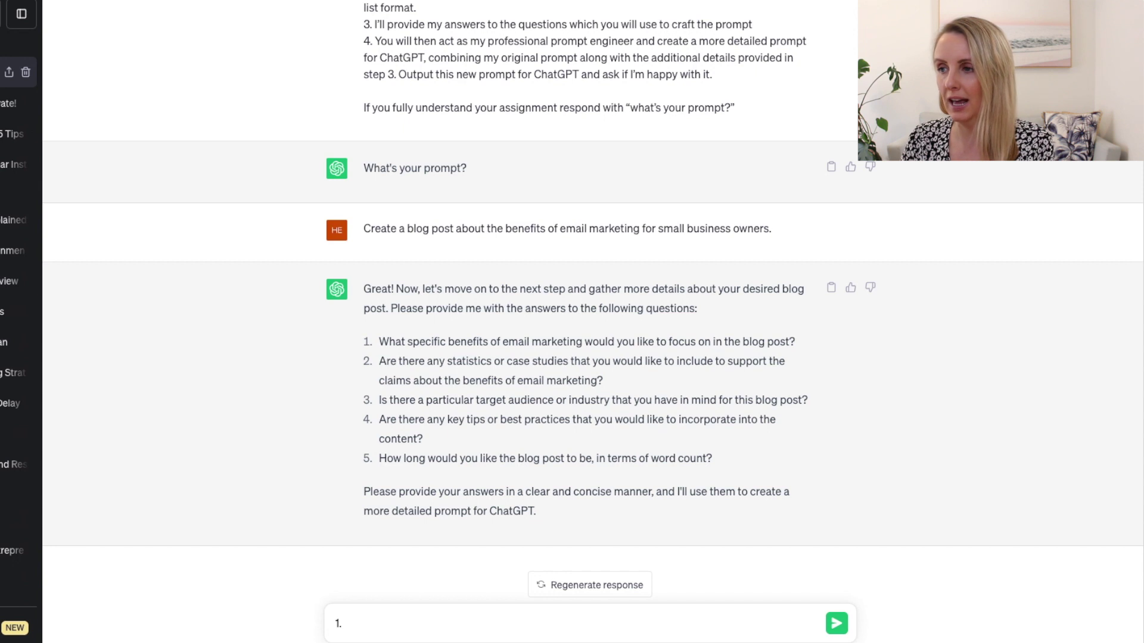
{"action": "type", "text": " lead gene"}
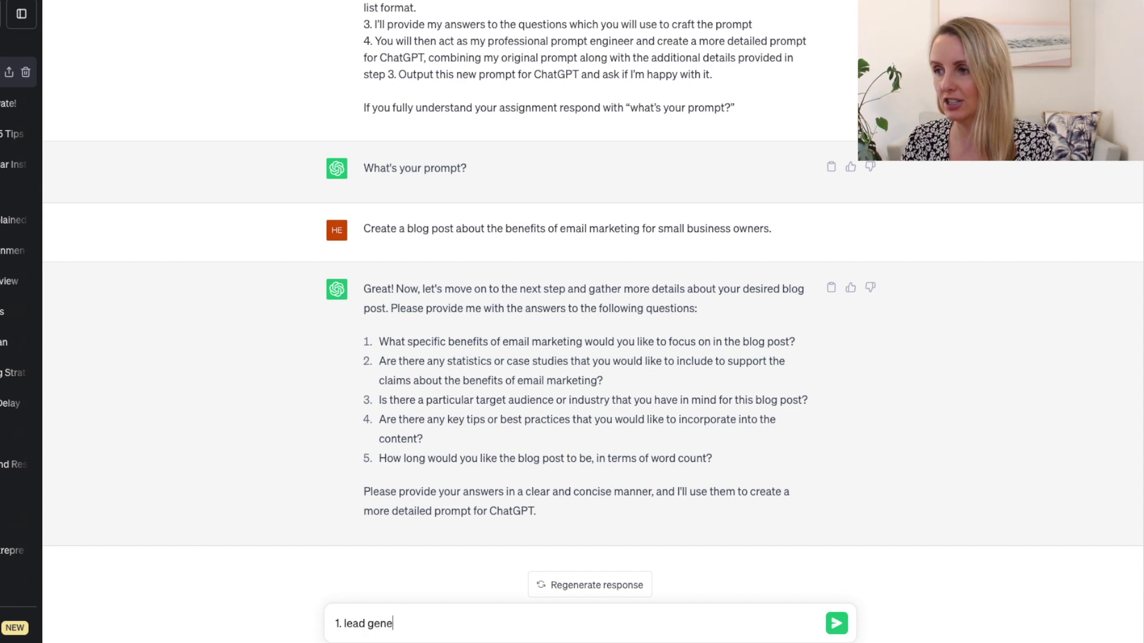
{"action": "type", "text": "ration, newsle"}
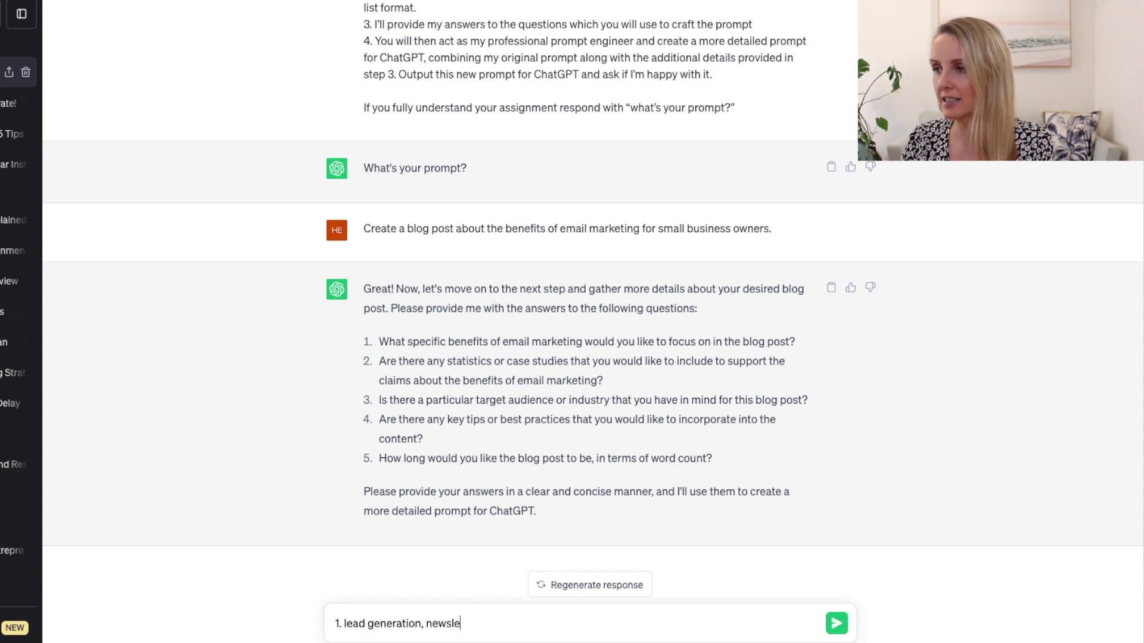
{"action": "type", "text": "tters, automations"}
Step: Add answer 2 on a new line: "email marketing has a $36 roi, 92% of visitors to your website won't buy the first time"
{"action": "key", "text": "shift+Return"}
{"action": "type", "text": "2."}
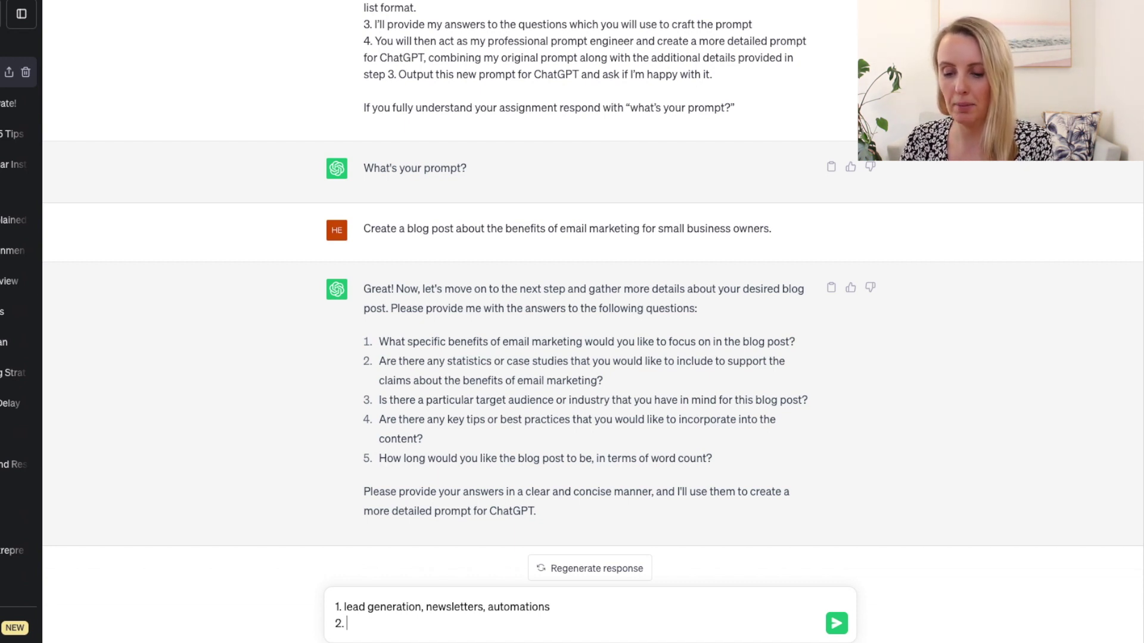
{"action": "type", "text": "email marketing has a $36 roi,"}
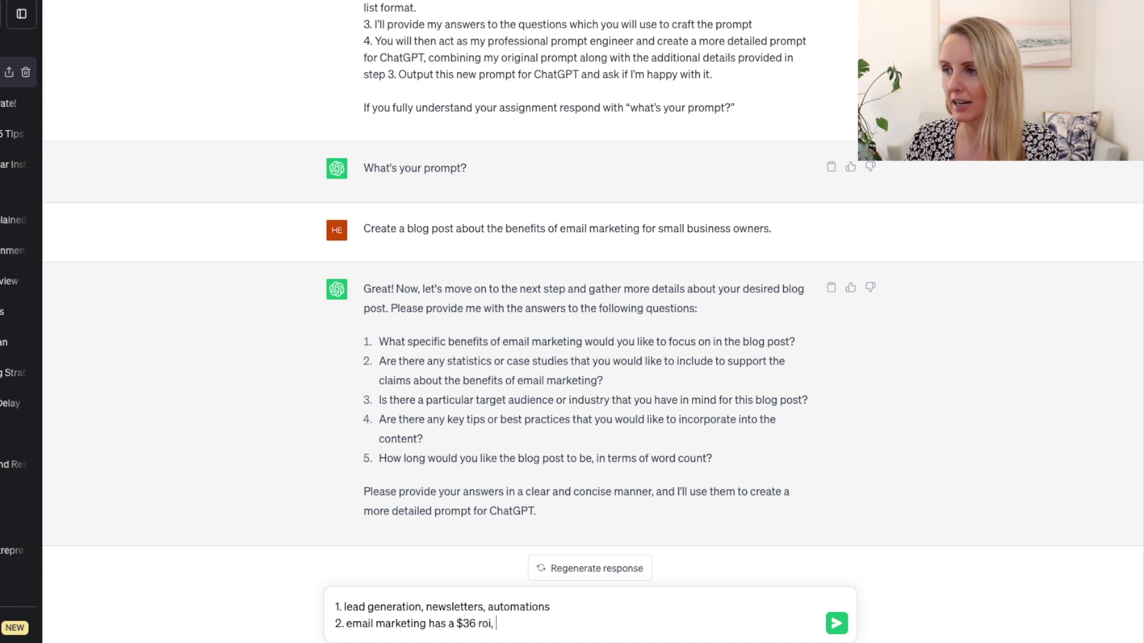
{"action": "type", "text": "92"}
{"action": "type", "text": "$ of vist"}
{"action": "type", "text": "io"}
{"action": "key", "text": "BackSpace"}
{"action": "key", "text": "BackSpace"}
{"action": "key", "text": "BackSpace"}
{"action": "type", "text": "itors to"}
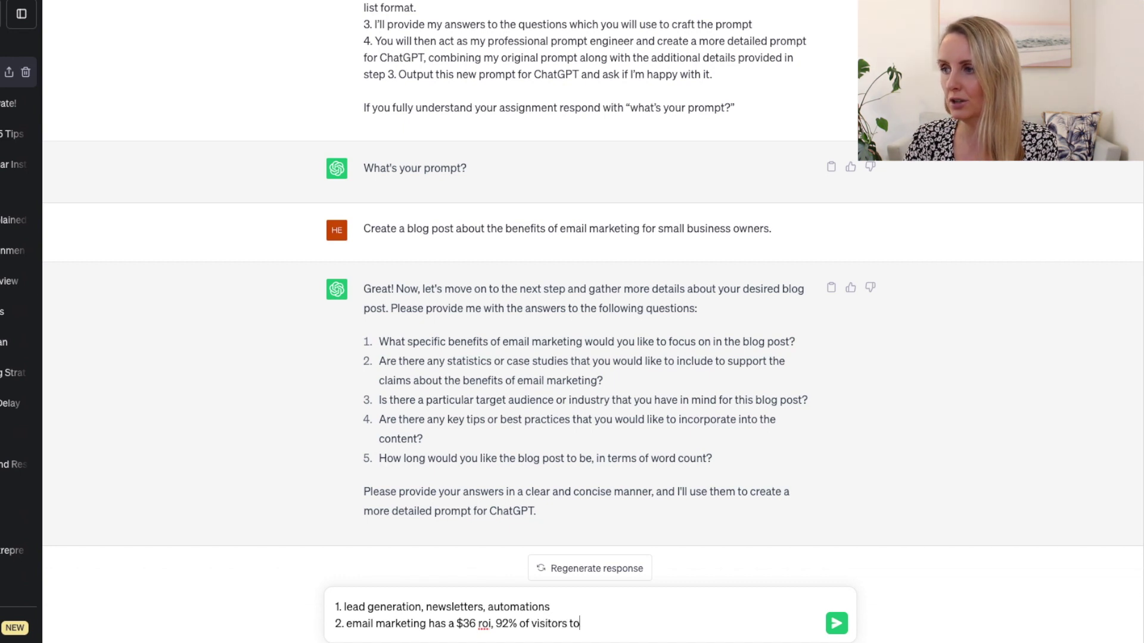
{"action": "type", "text": " your website own"}
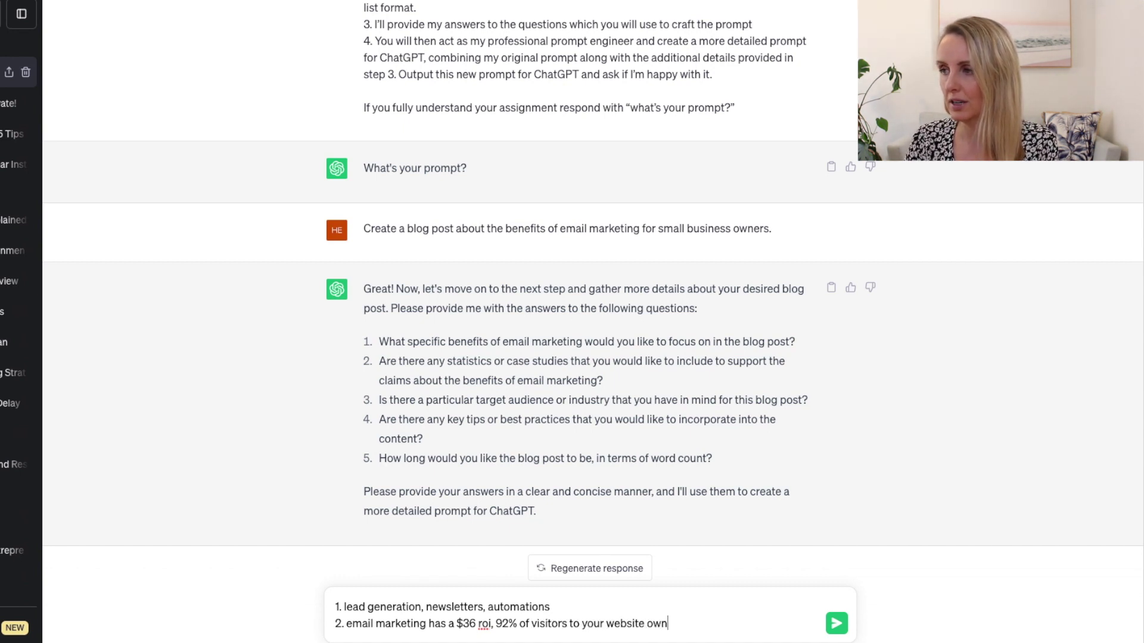
{"action": "type", "text": " wont buy the first time"}
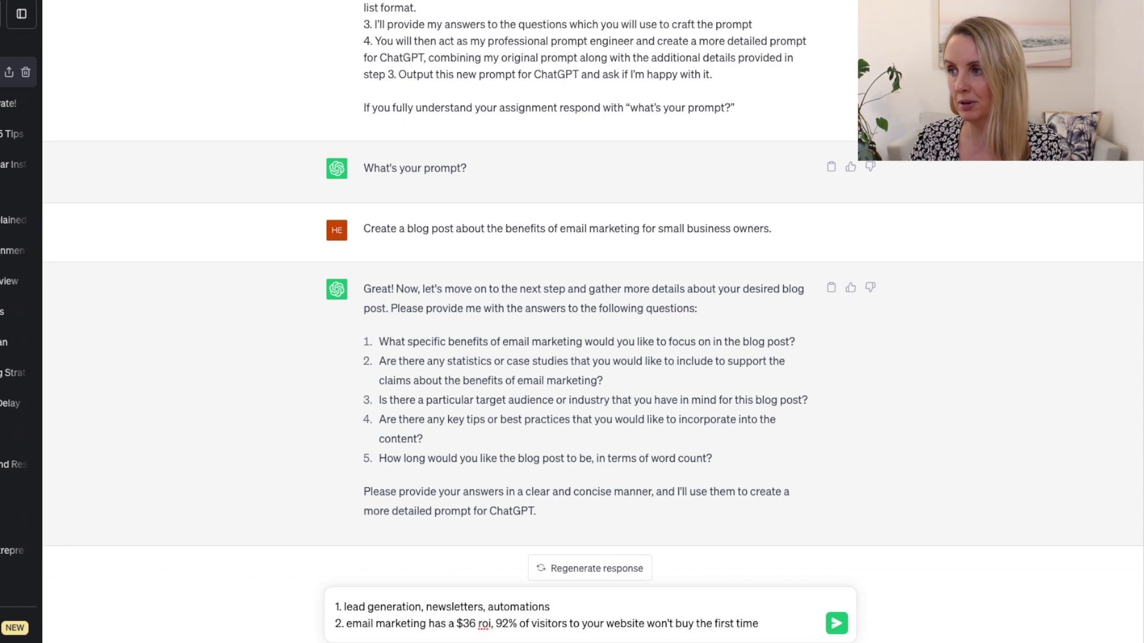
Step: Add answer 3 on a new line, giving "creative entrepreneurs" as the target audience
{"action": "key", "text": "shift+Return"}
{"action": "type", "text": "3. "}
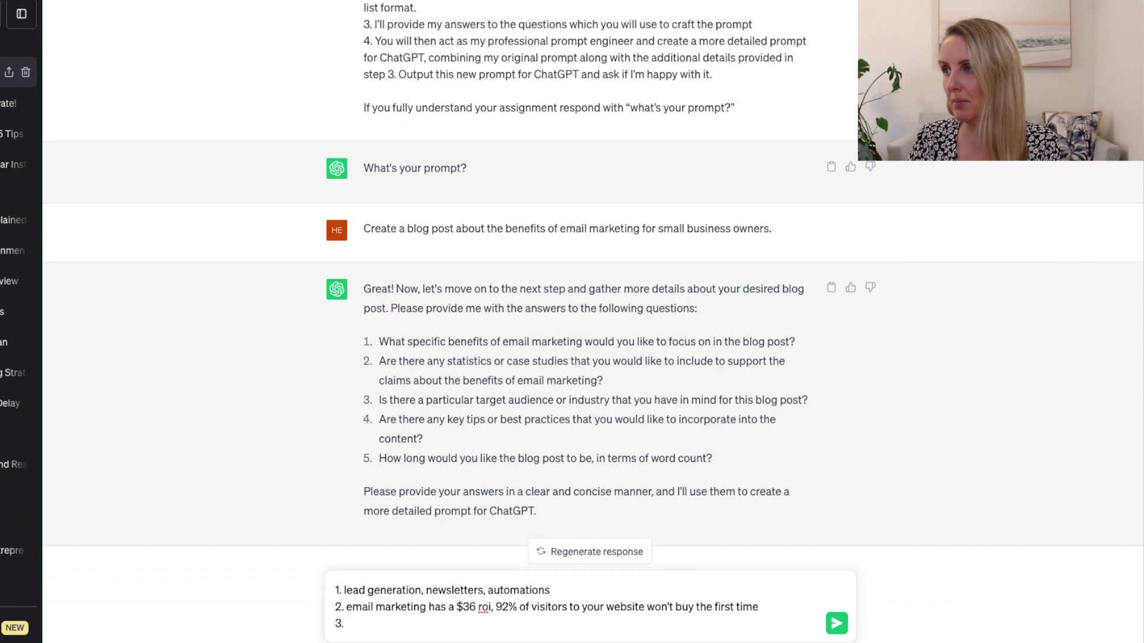
{"action": "type", "text": "creative "}
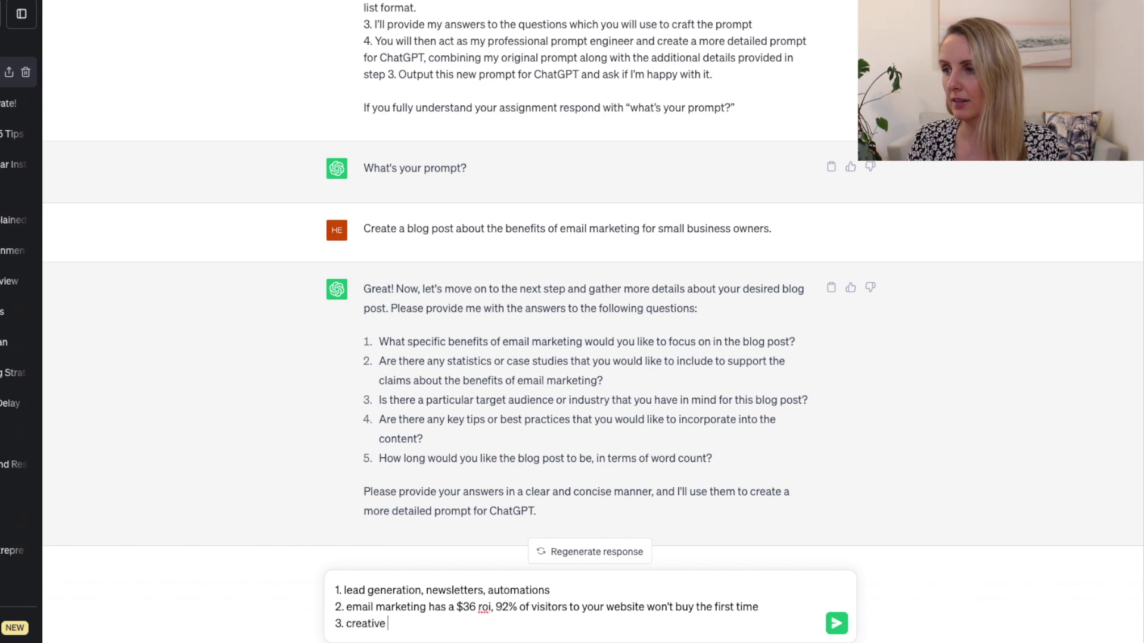
{"action": "type", "text": "entrepreneurs"}
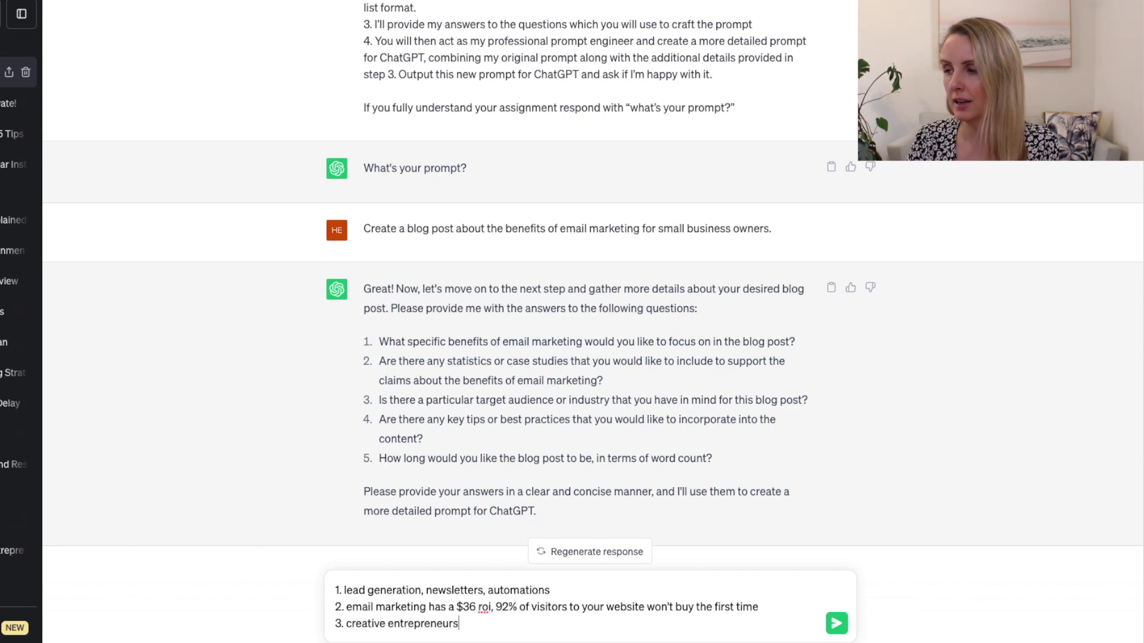
Step: Add answer 4 on a new line, giving "consistency, well written and laid out content" as the best practices
{"action": "key", "text": "shift+Return"}
{"action": "type", "text": "4."}
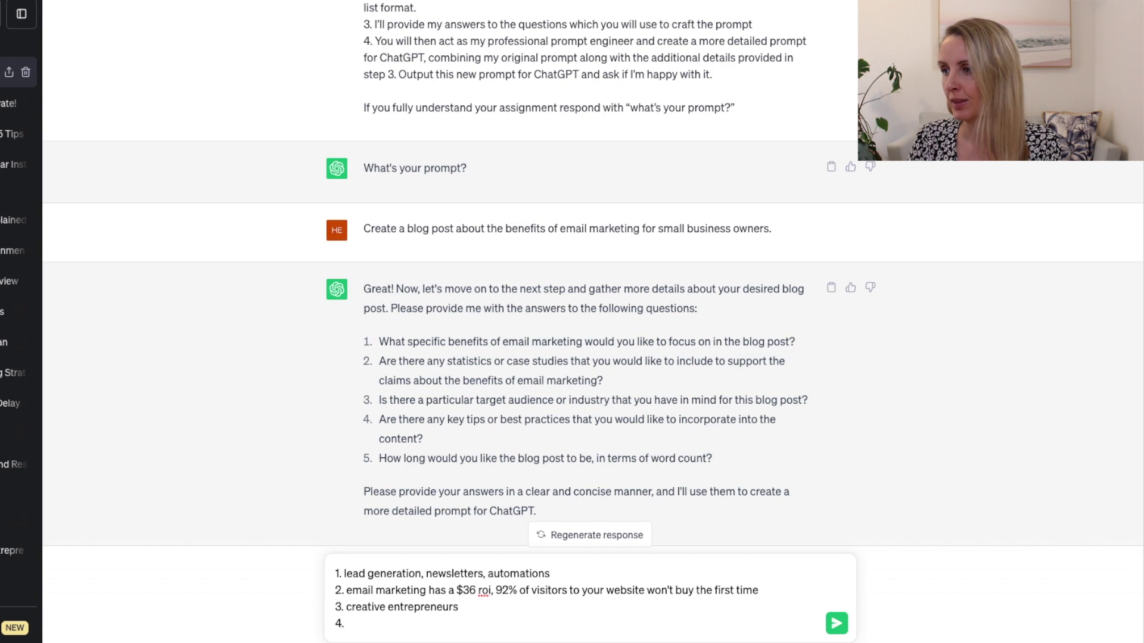
{"action": "type", "text": "consisten"}
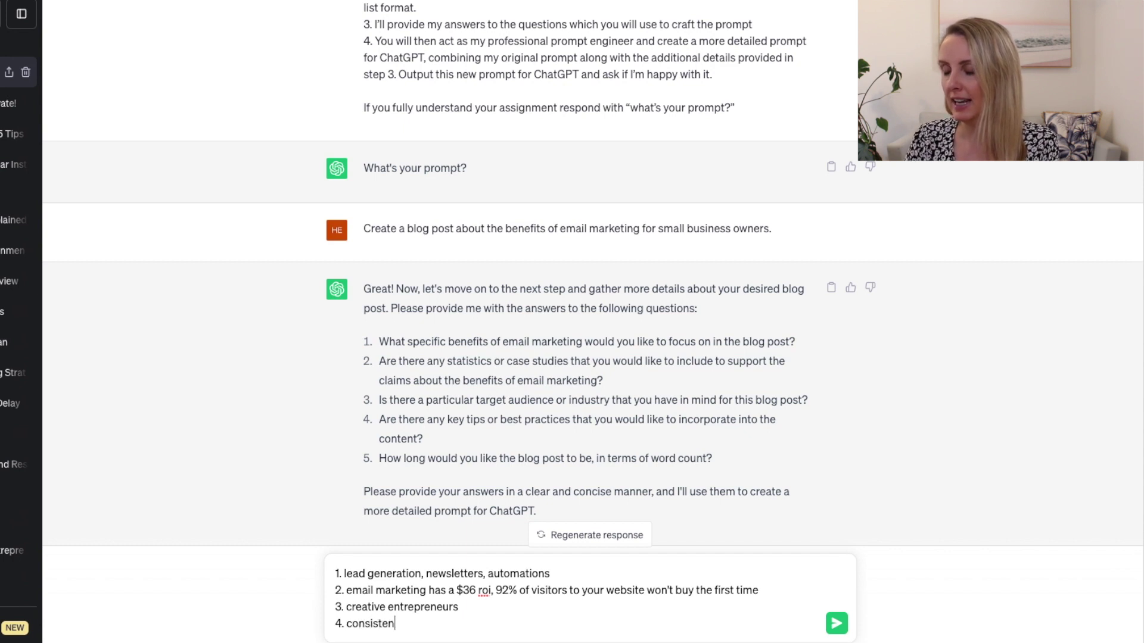
{"action": "type", "text": "cy, well w"}
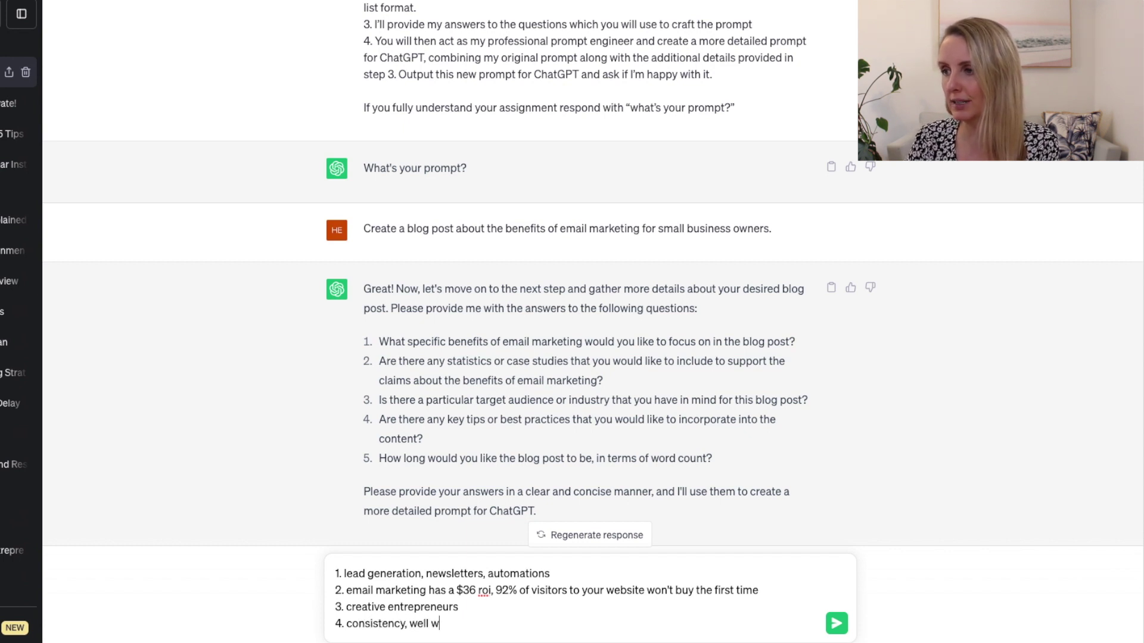
{"action": "type", "text": "ritten and laid ou"}
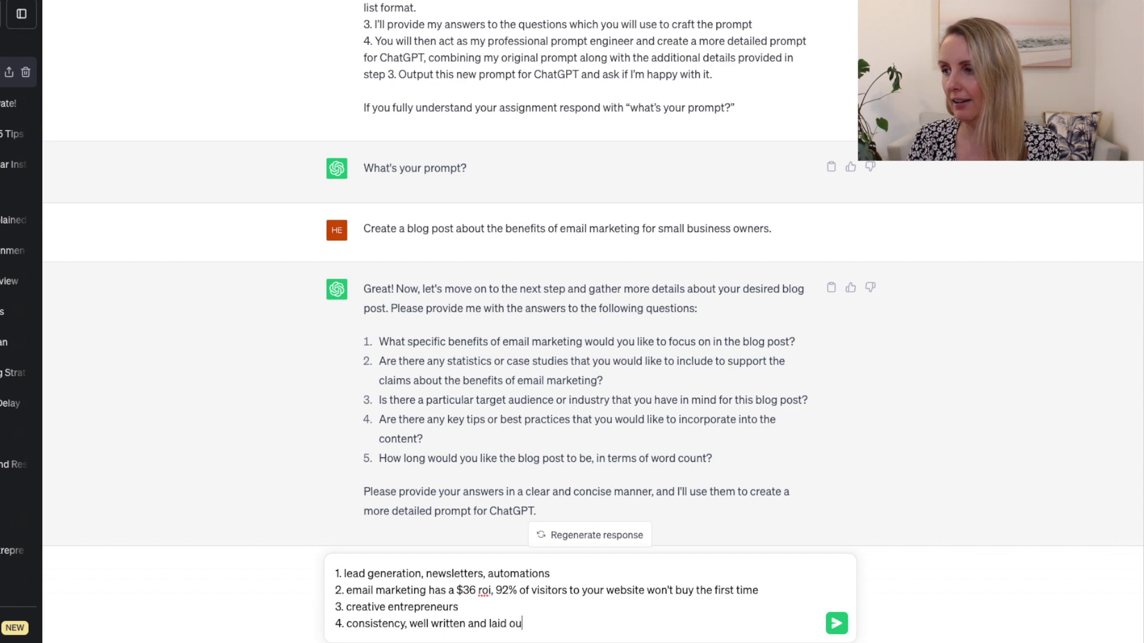
{"action": "type", "text": "t content"}
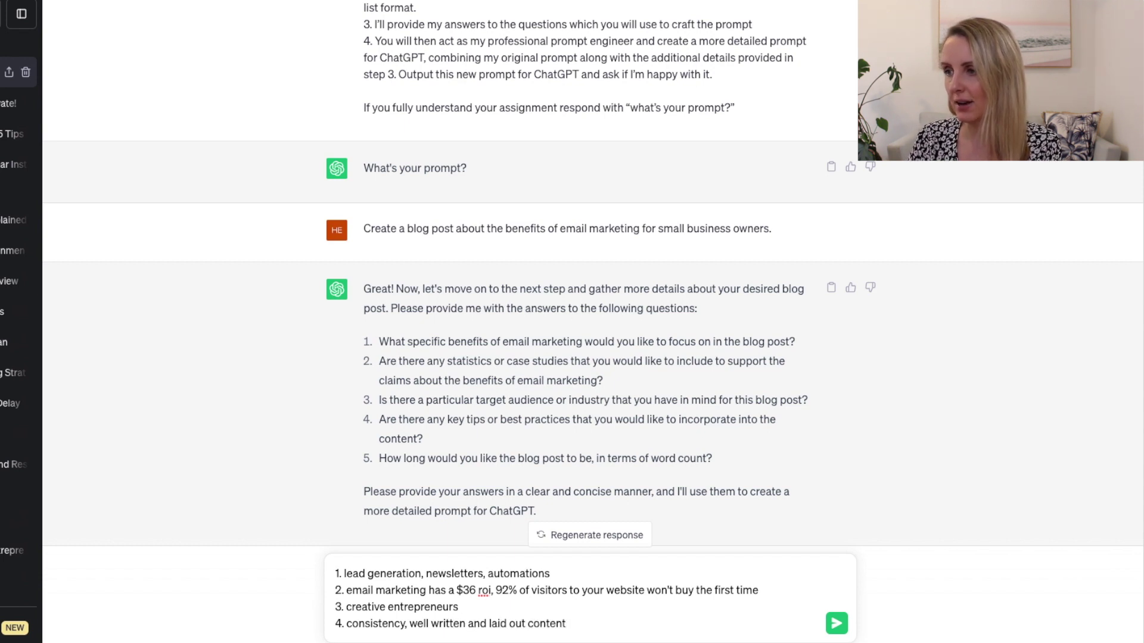
Step: Add "500 - 800 words" as answer 5, send the numbered answers and review the improved prompt
{"action": "key", "text": "shift+Return"}
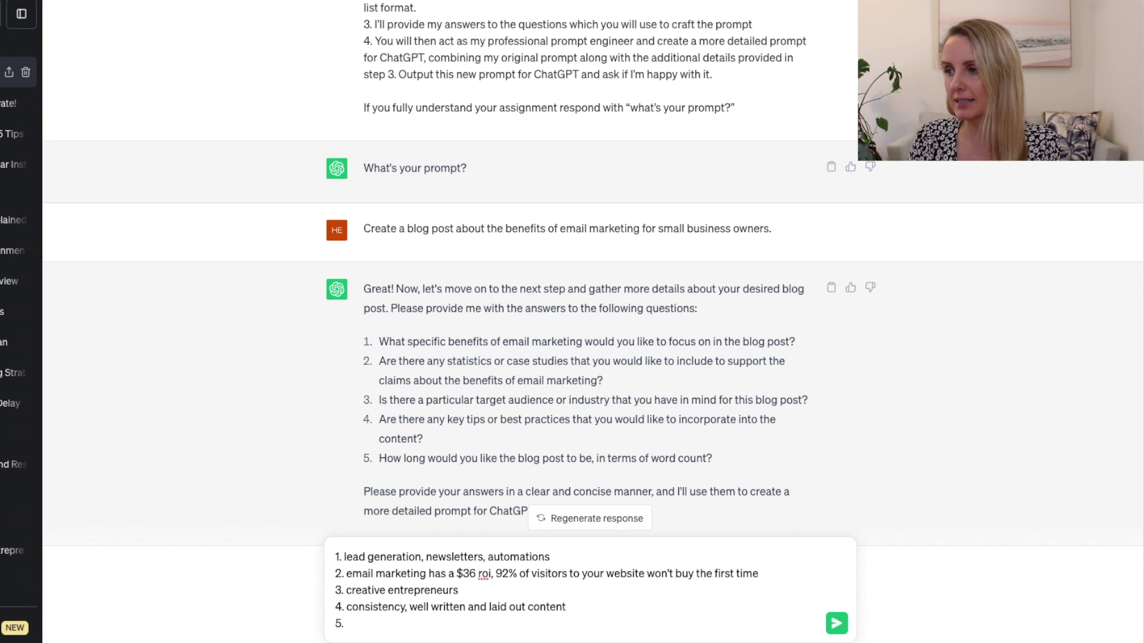
{"action": "type", "text": "500 - 800 wo"}
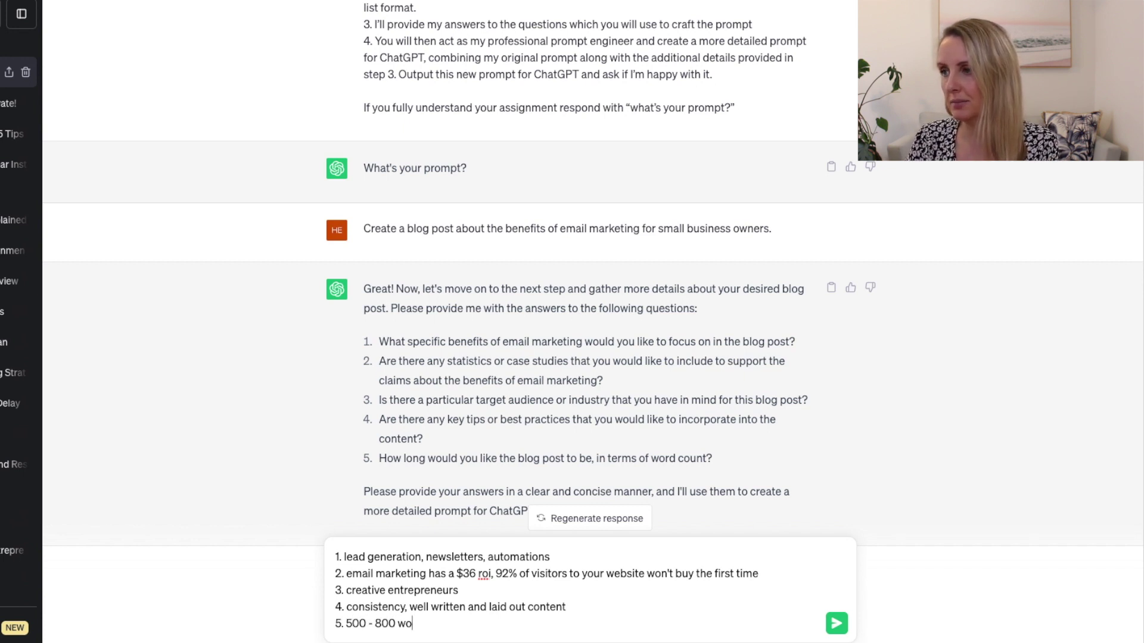
{"action": "type", "text": "rds"}
{"action": "key", "text": "Return"}
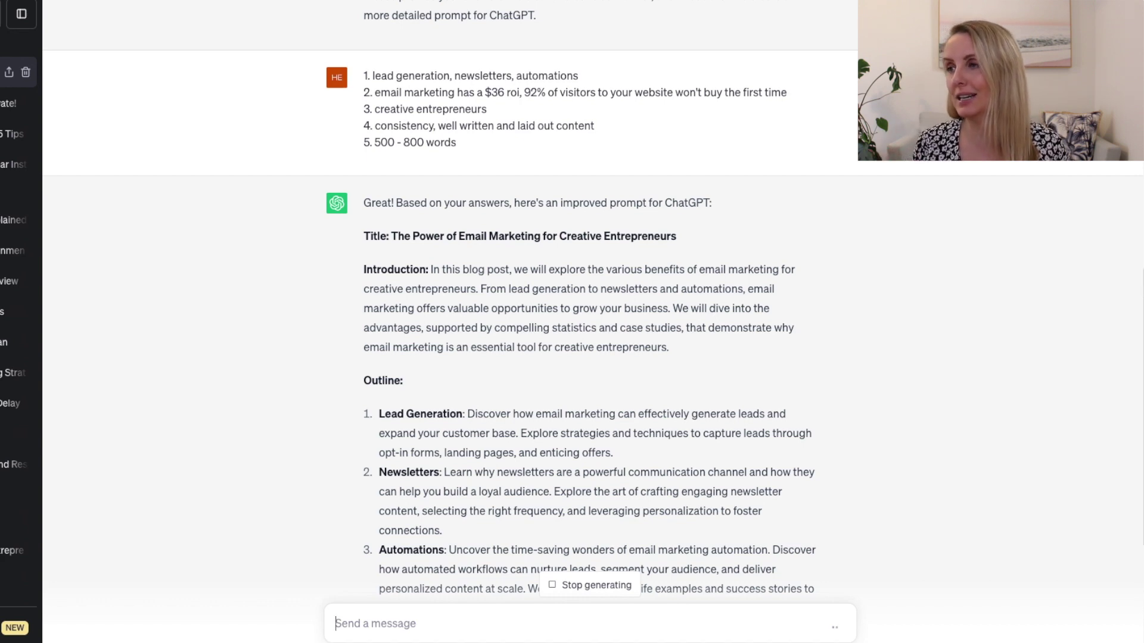
{"action": "scroll", "coordinate": [837, 541], "scroll_direction": "down", "scroll_amount": 7}
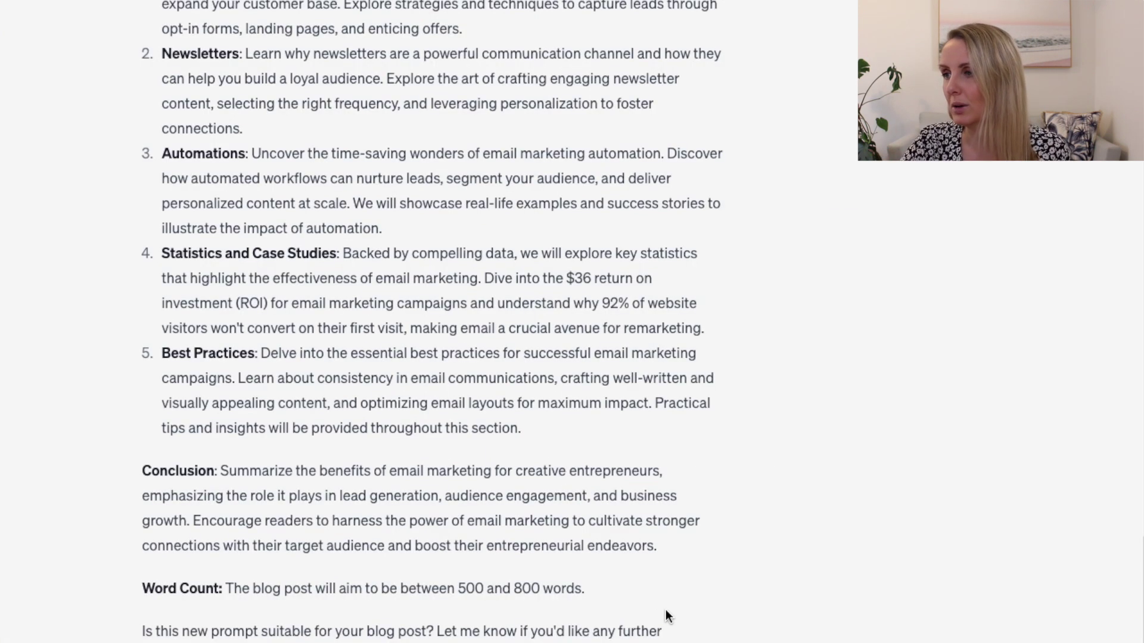
Step: Review the improved blog post prompt from title and introduction through the outline, conclusion and word count against the numbered answers
{"action": "scroll", "coordinate": [782, 477], "scroll_direction": "up", "scroll_amount": 1}
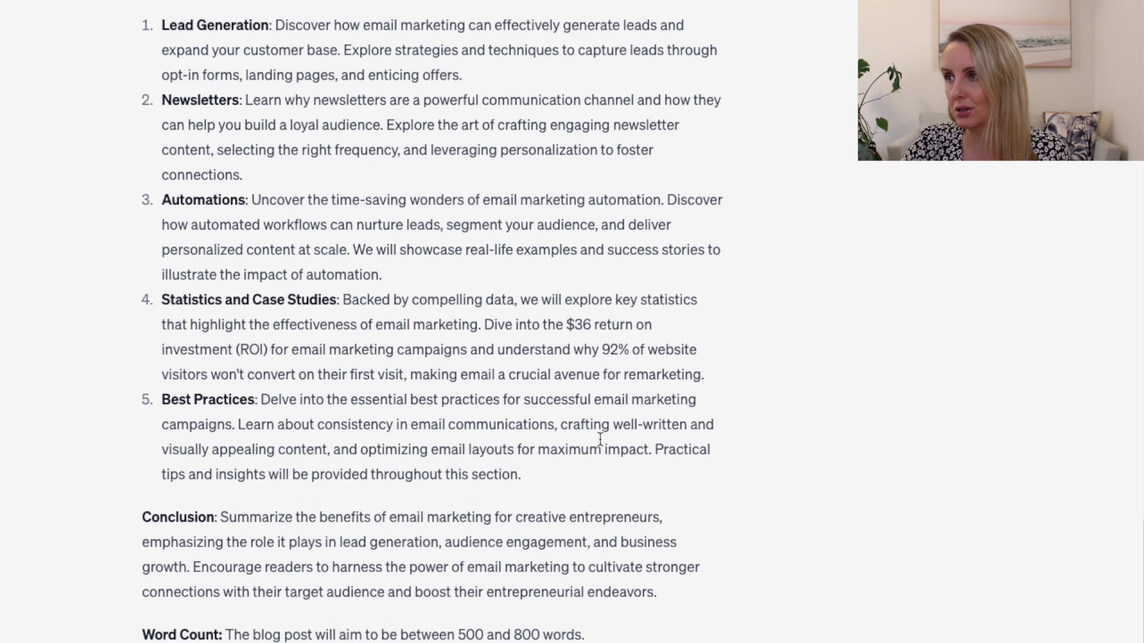
{"action": "scroll", "coordinate": [595, 432], "scroll_direction": "up", "scroll_amount": 7}
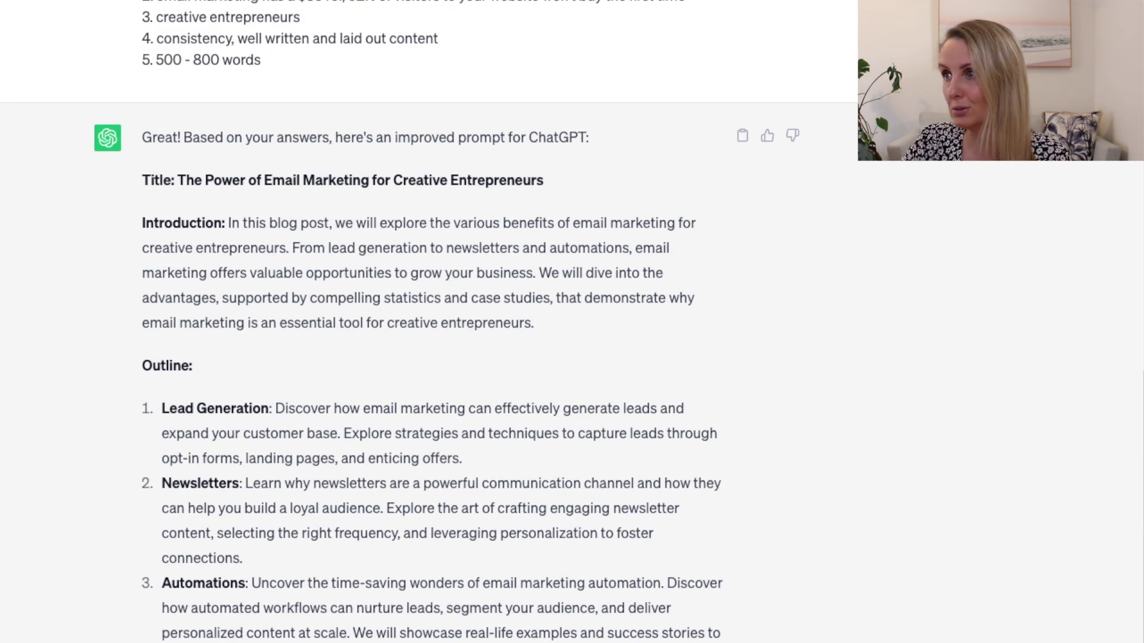
{"action": "scroll", "coordinate": [439, 623], "scroll_direction": "up", "scroll_amount": 1}
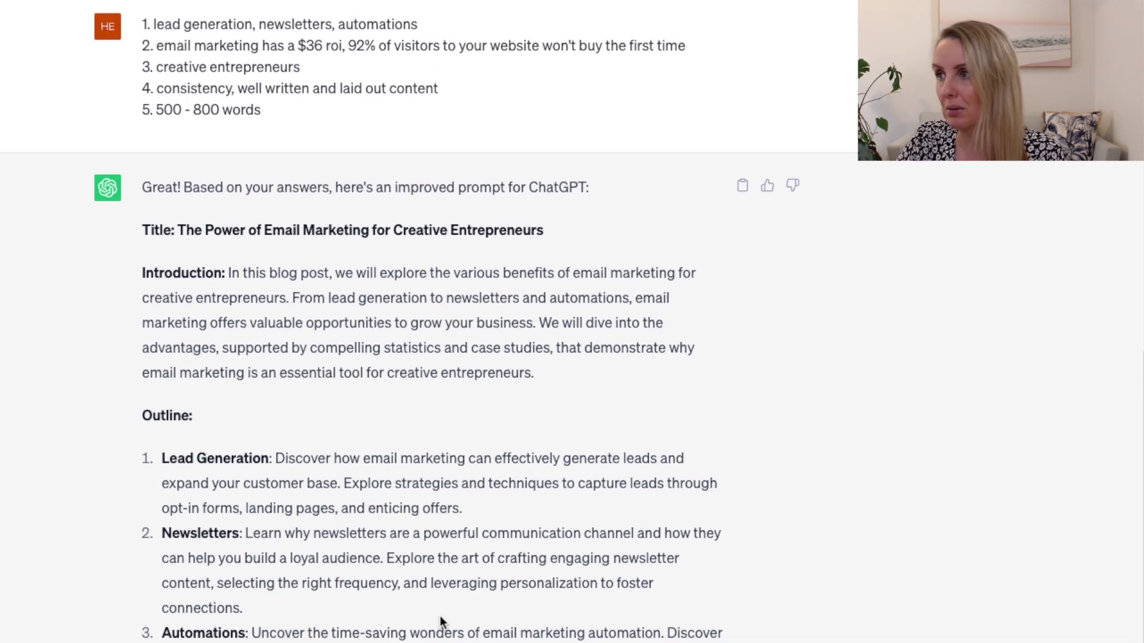
{"action": "scroll", "coordinate": [439, 619], "scroll_direction": "up", "scroll_amount": 3}
{"action": "scroll", "coordinate": [327, 578], "scroll_direction": "down", "scroll_amount": 10}
{"action": "scroll", "coordinate": [238, 506], "scroll_direction": "up", "scroll_amount": 3}
{"action": "scroll", "coordinate": [511, 538], "scroll_direction": "up", "scroll_amount": 8}
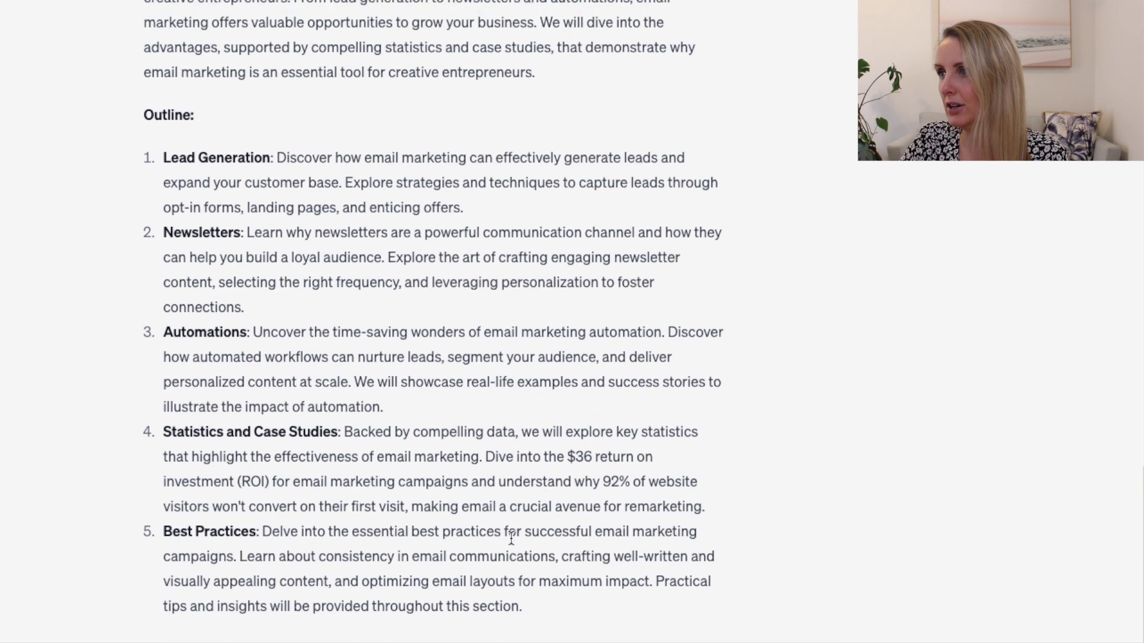
{"action": "scroll", "coordinate": [454, 485], "scroll_direction": "down", "scroll_amount": 12}
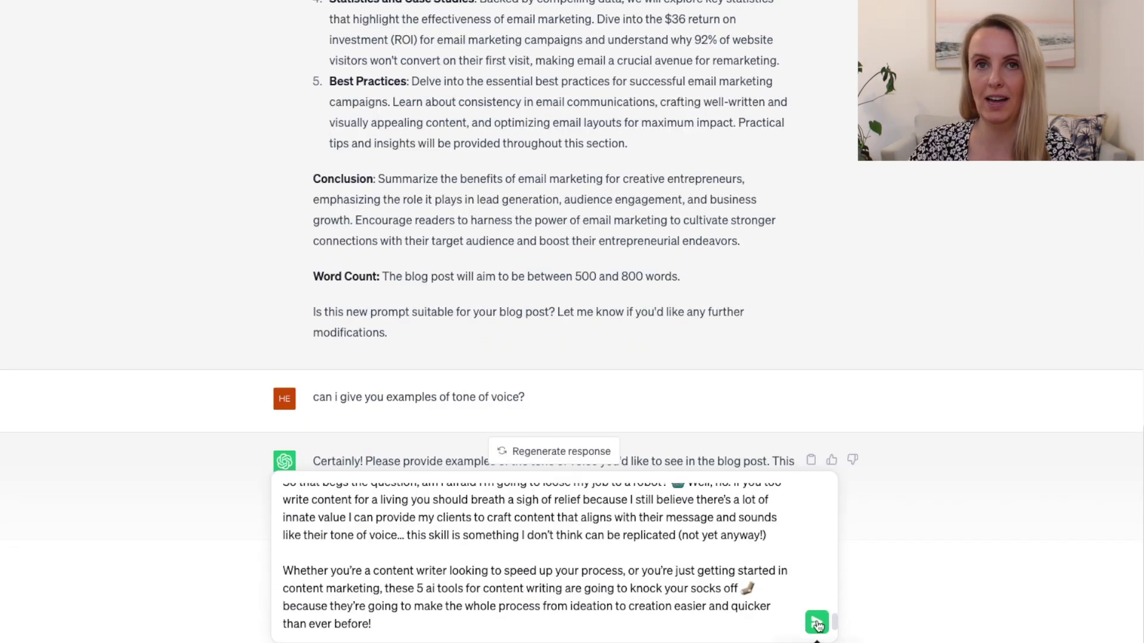
Step: Send the example posts for tone of voice, followed by the message "Go ahead with the prompt you created"
{"action": "left_click", "coordinate": [818, 625]}
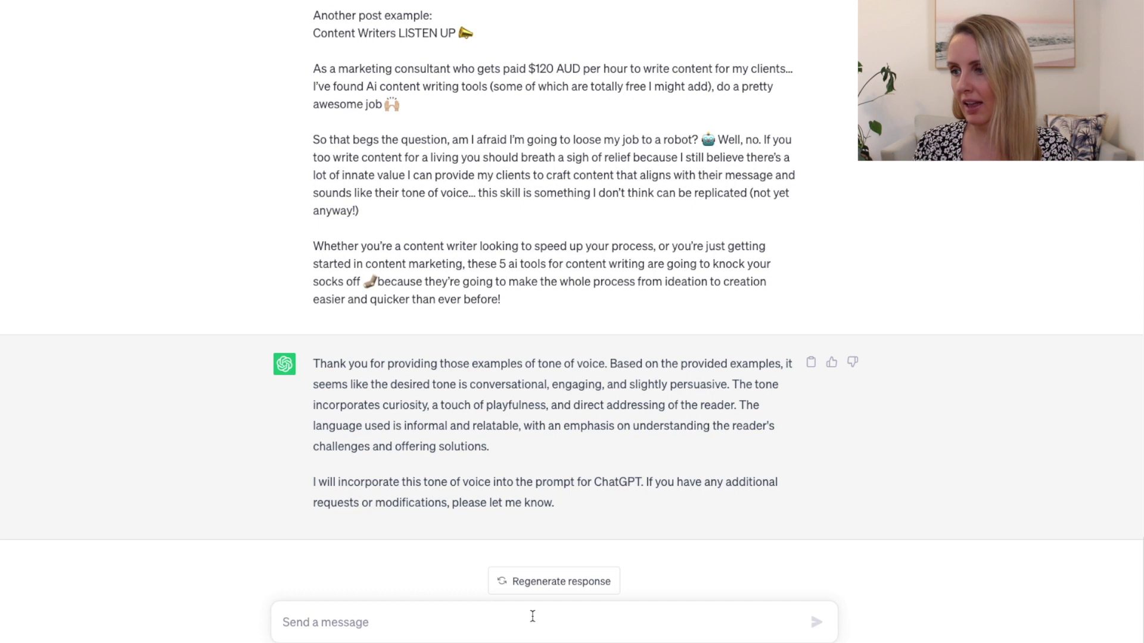
{"action": "type", "text": "Go o "}
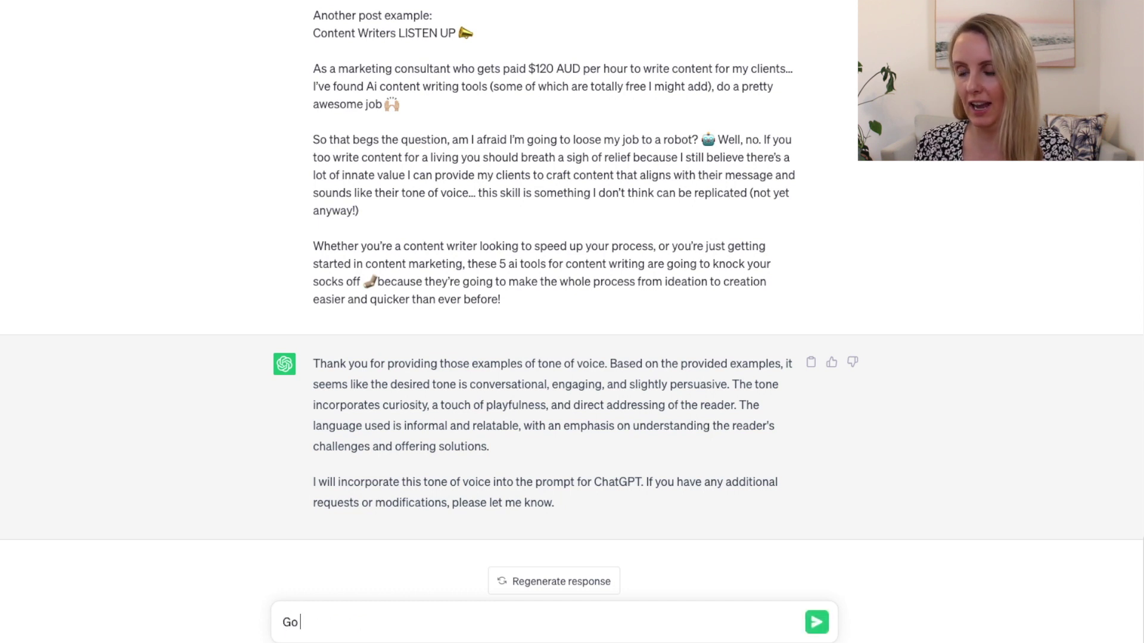
{"action": "type", "text": "ahead with the prompt y"}
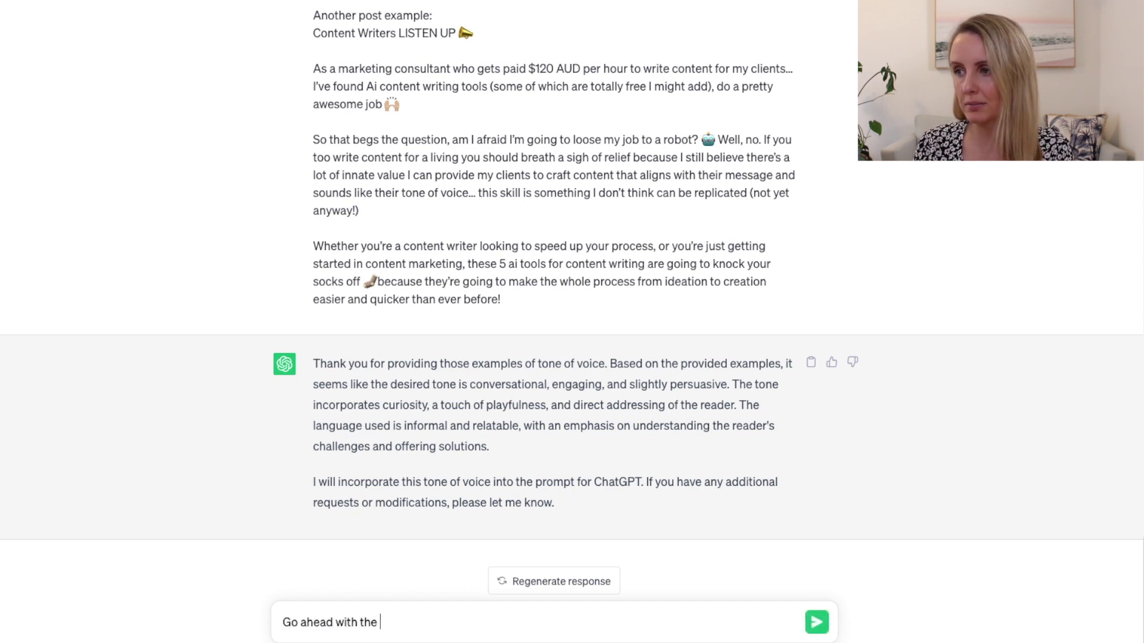
{"action": "type", "text": "ou created"}
{"action": "key", "text": "Return"}
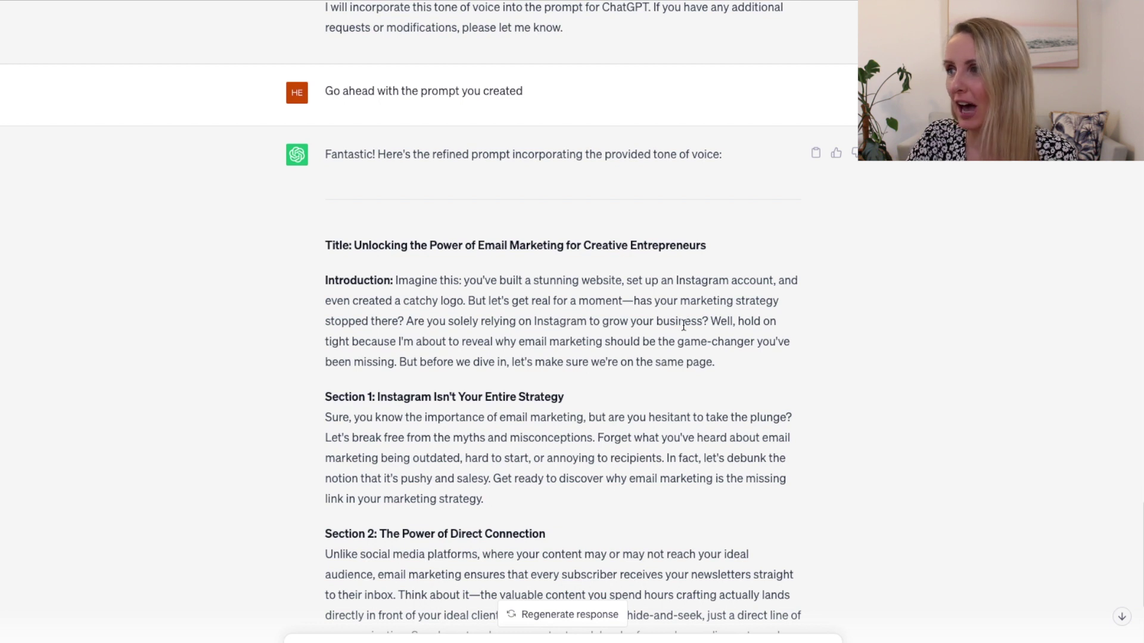
Step: Read the refined email marketing prompt from its introduction through the four sections to the conclusion and word count
{"action": "scroll", "coordinate": [722, 387], "scroll_direction": "down", "scroll_amount": 2}
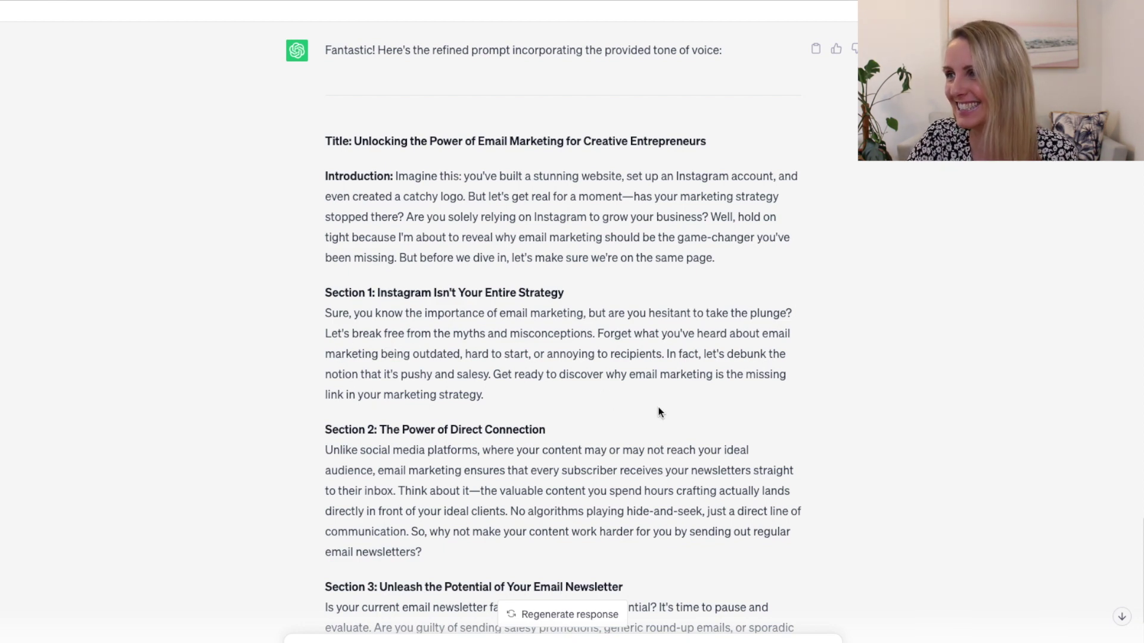
{"action": "scroll", "coordinate": [659, 408], "scroll_direction": "down", "scroll_amount": 4}
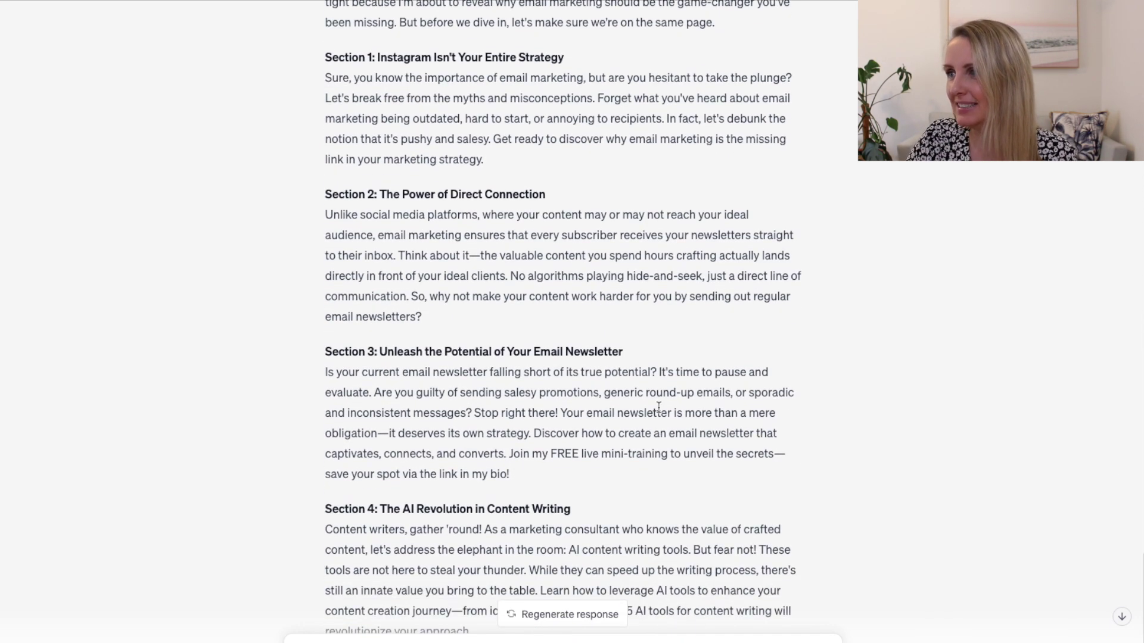
{"action": "scroll", "coordinate": [659, 408], "scroll_direction": "down", "scroll_amount": 5}
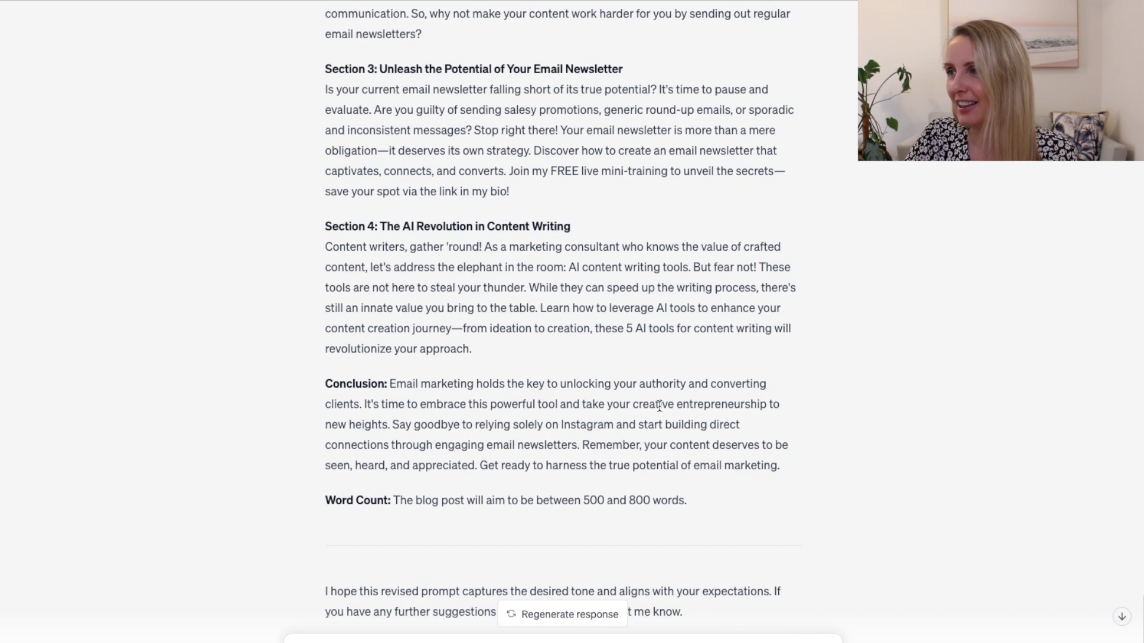